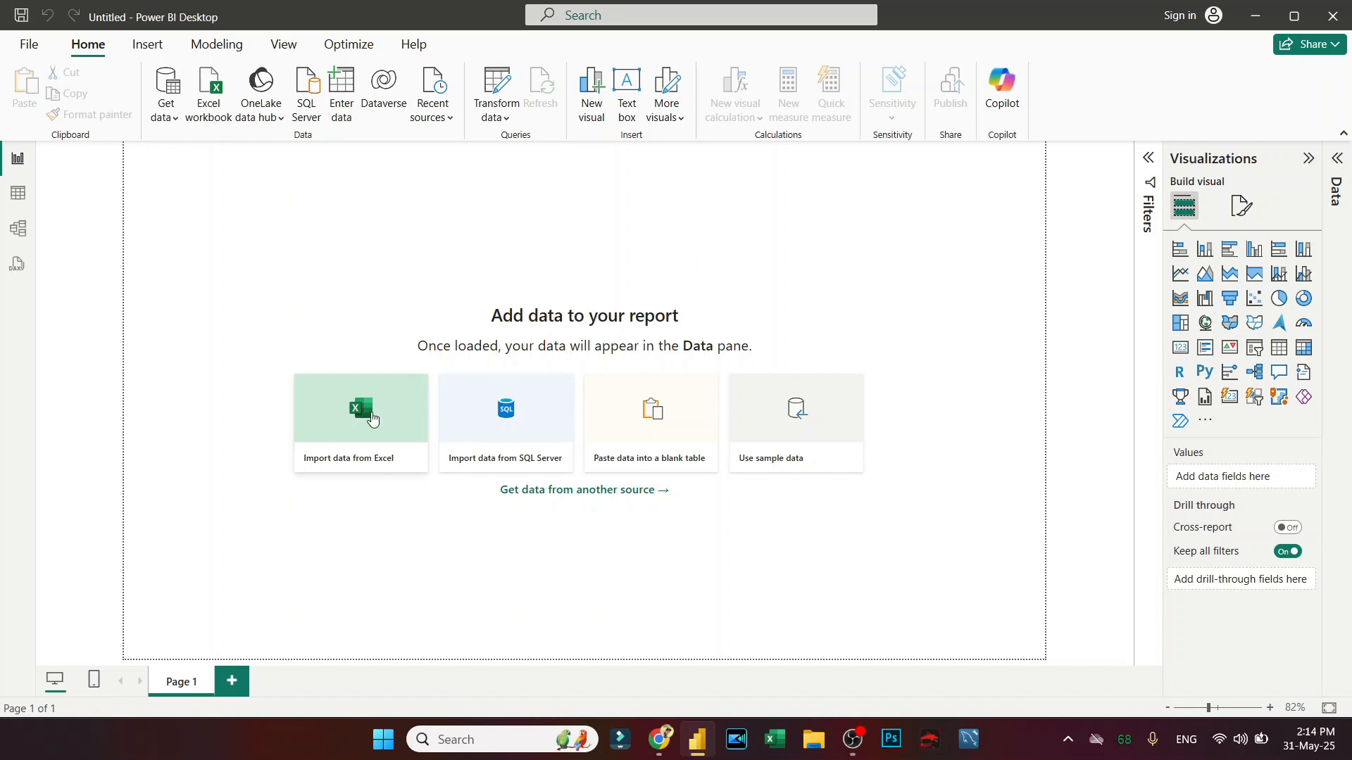
Step: Import the North_Data sheet from the North_Data workbook in the Desktop test folder and expand the list of loaded data
left_click(371, 419)
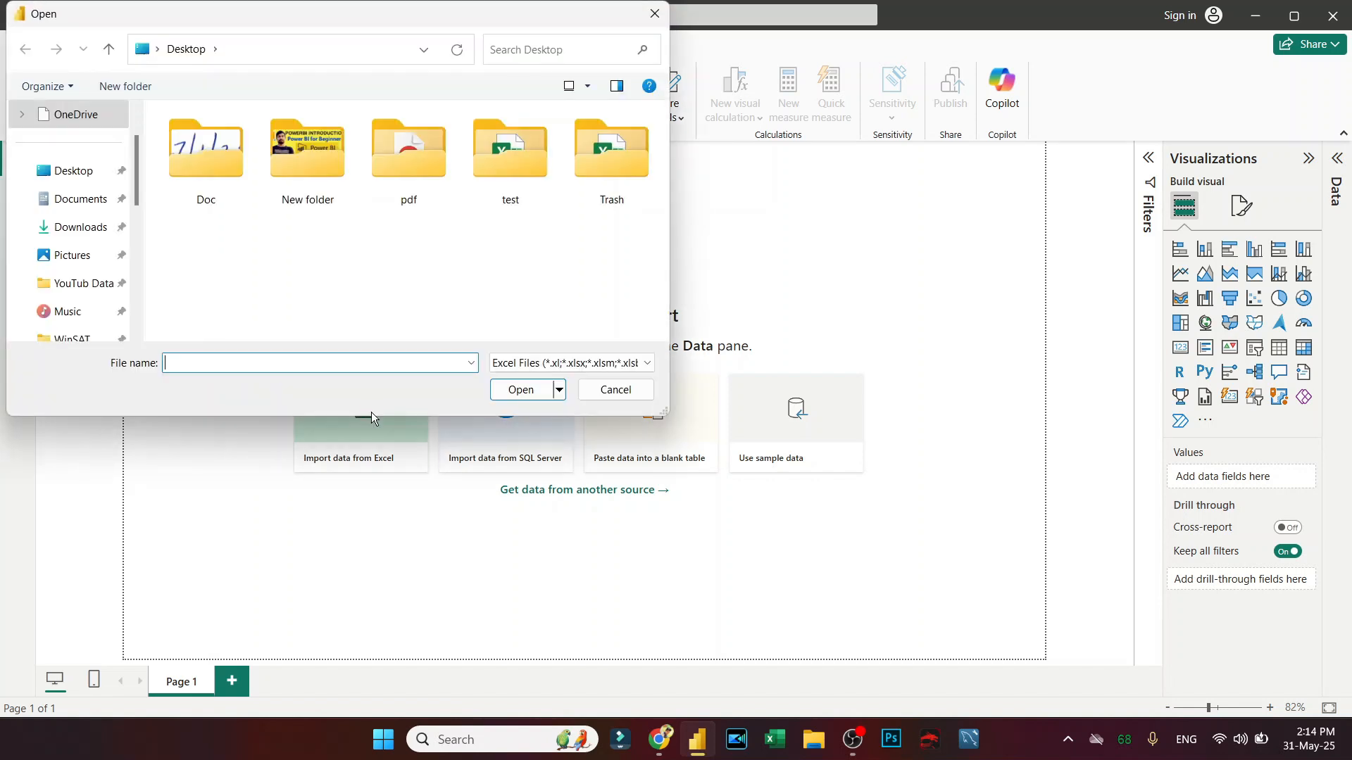
double_click(510, 151)
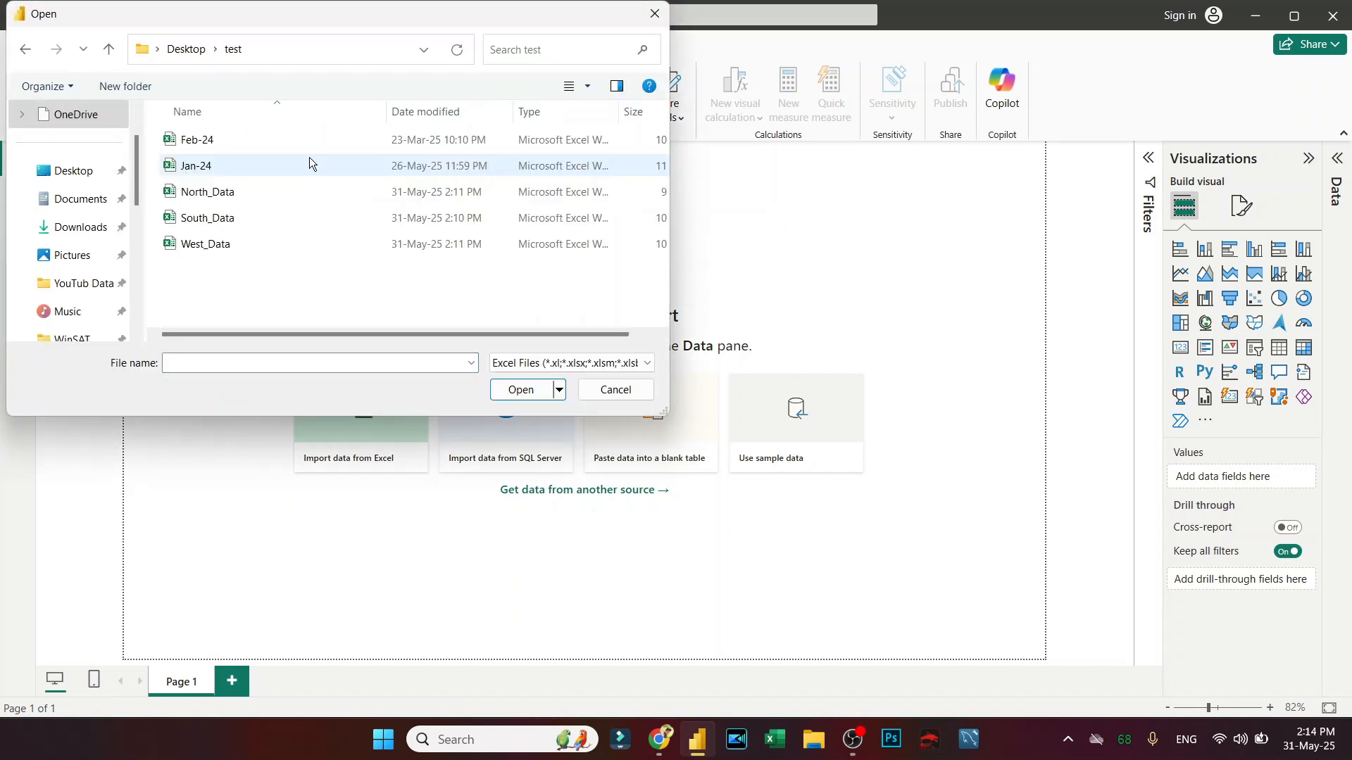
left_click(219, 195)
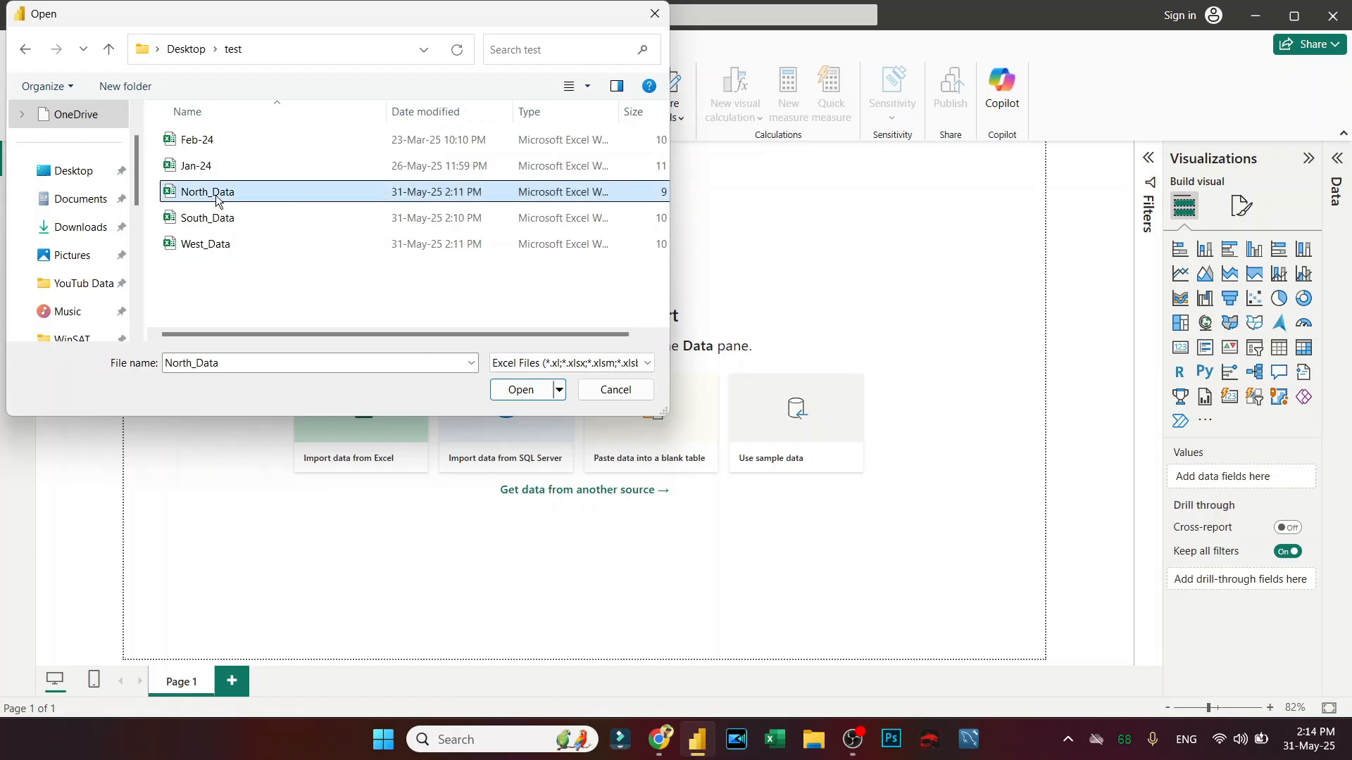
left_click(531, 392)
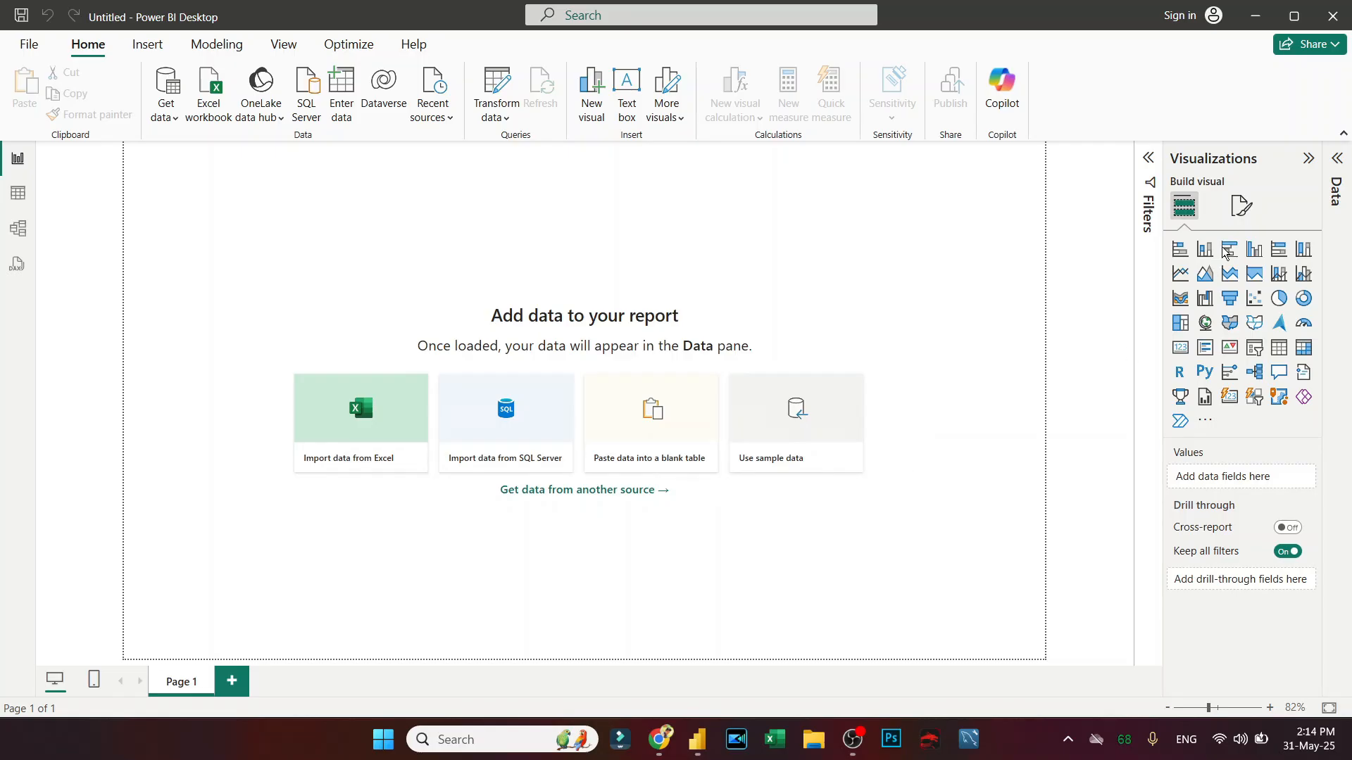
left_click(343, 198)
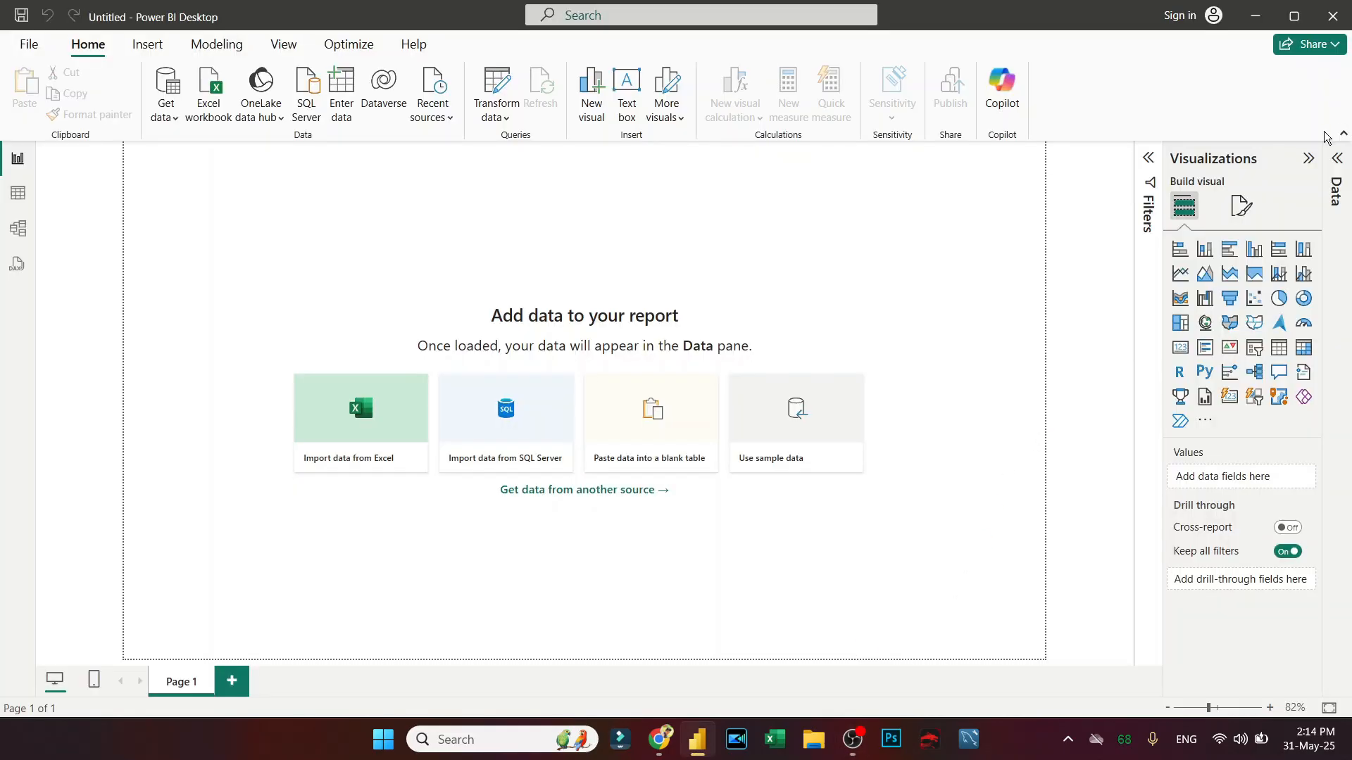
left_click(1335, 162)
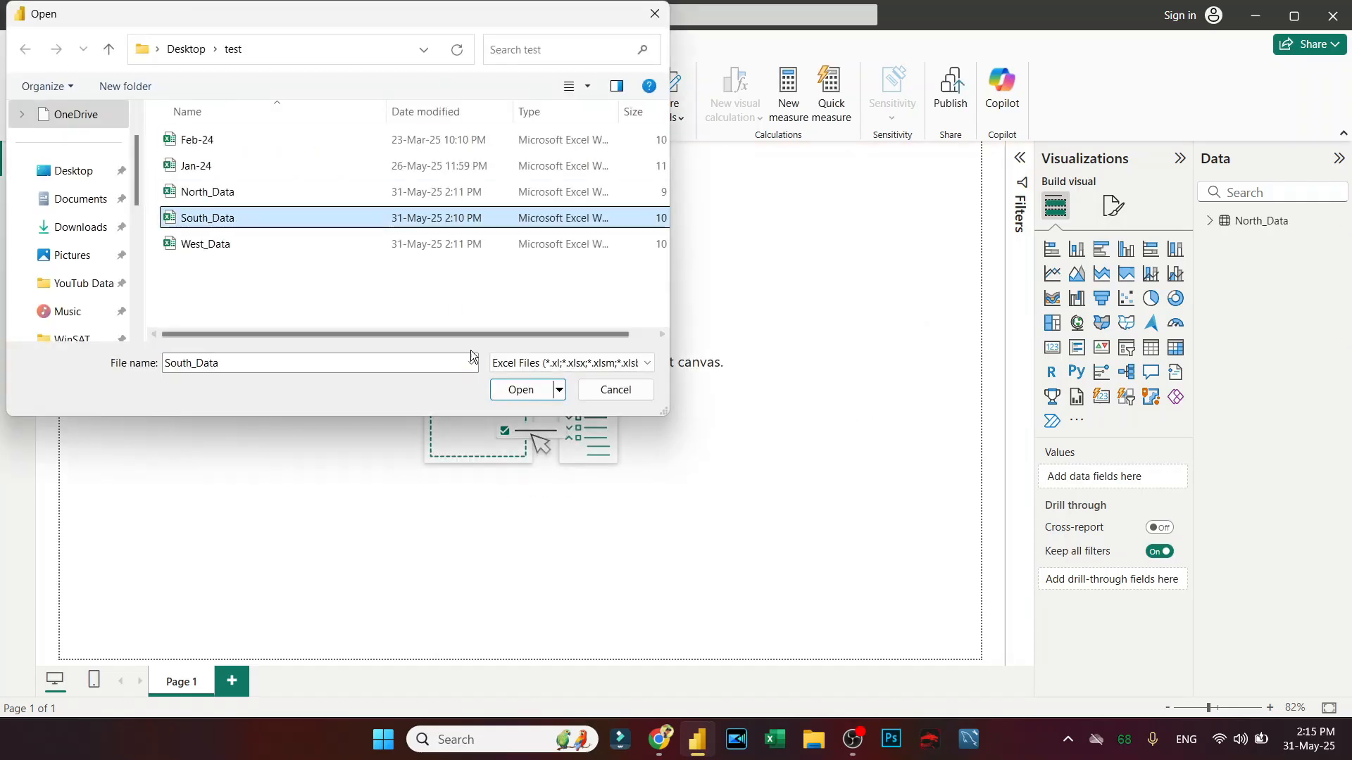
Step: Load the South_Data and West_Data sheets from their Excel workbooks in the same test folder
left_click(521, 389)
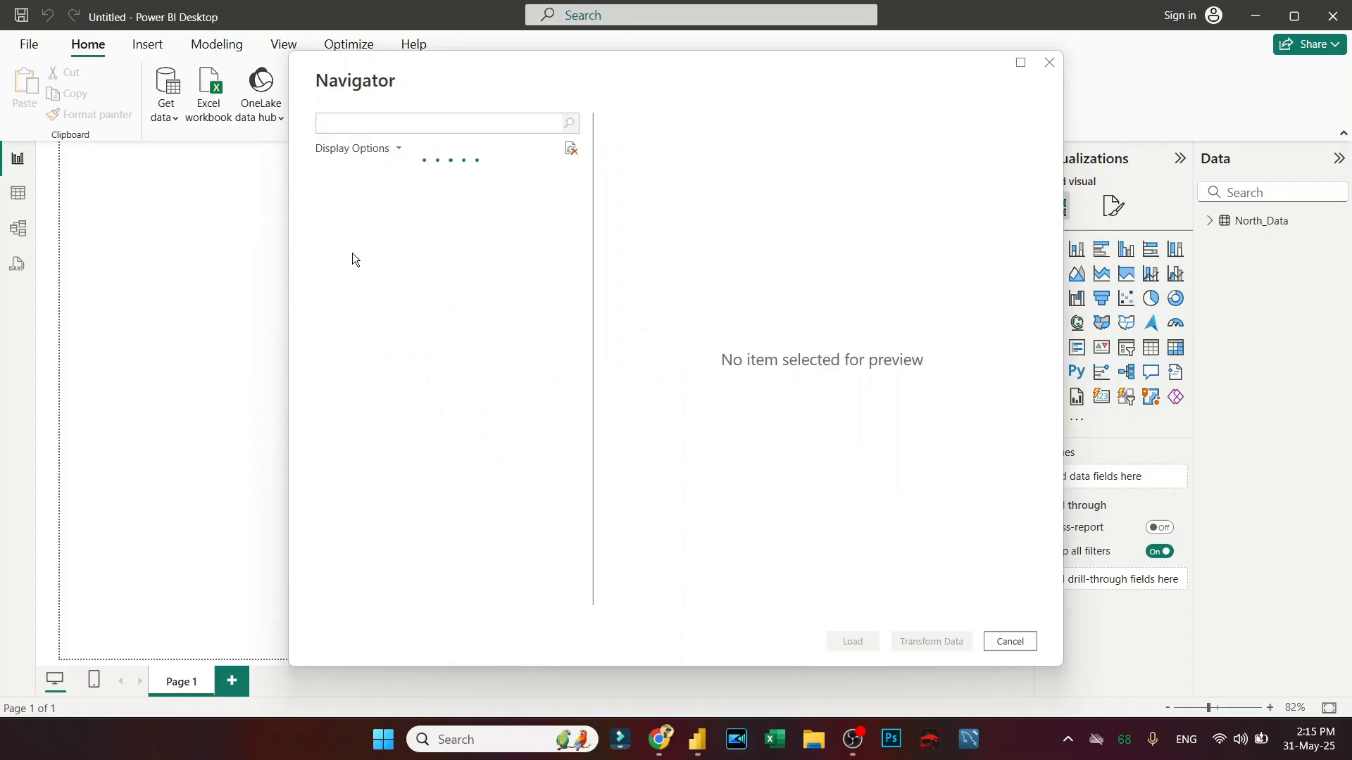
left_click(863, 641)
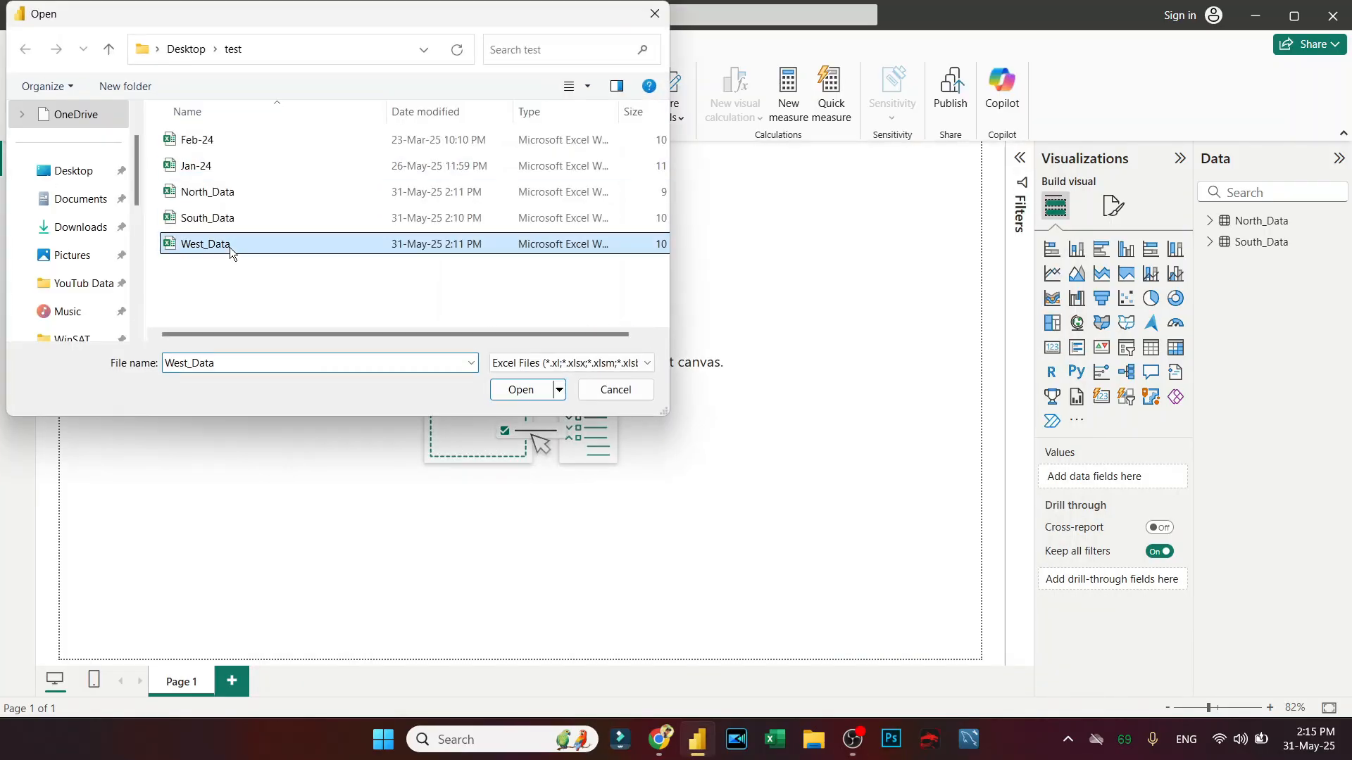
left_click(514, 390)
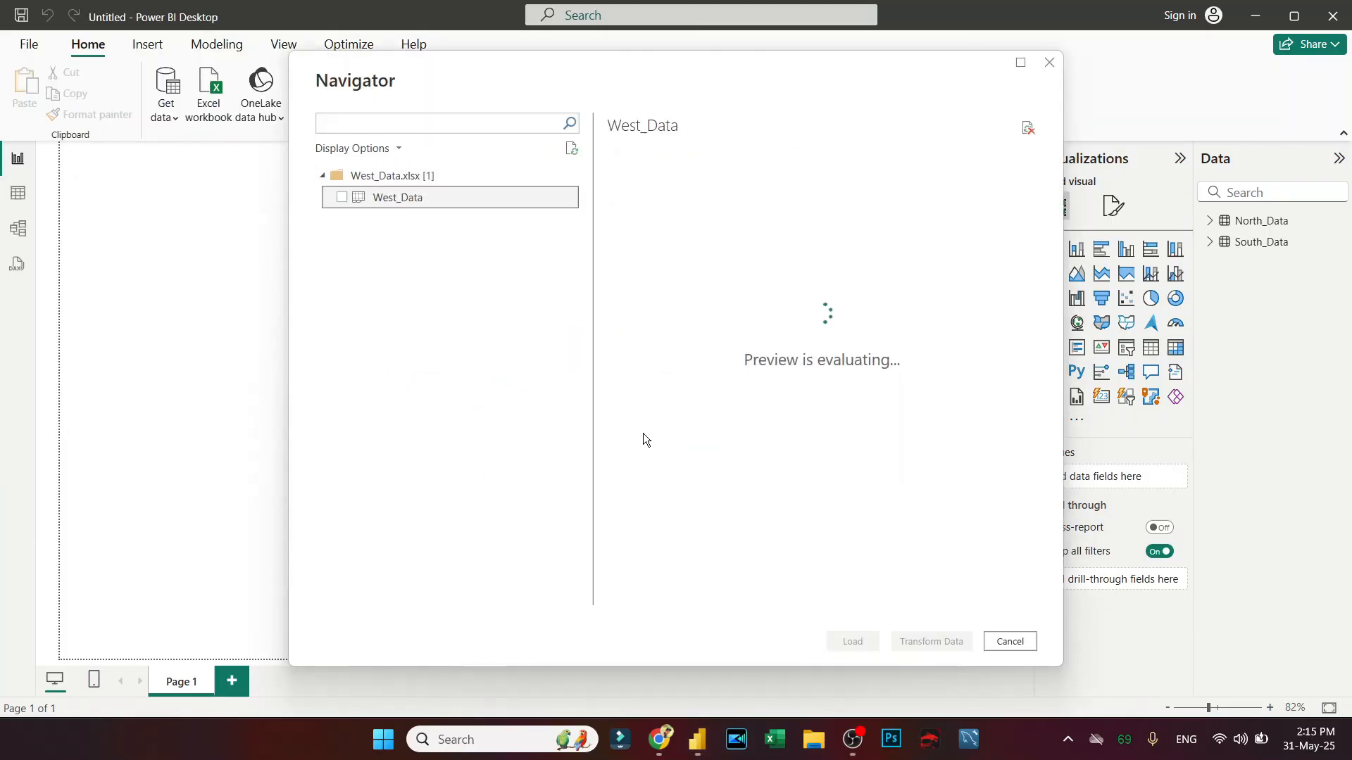
left_click(843, 646)
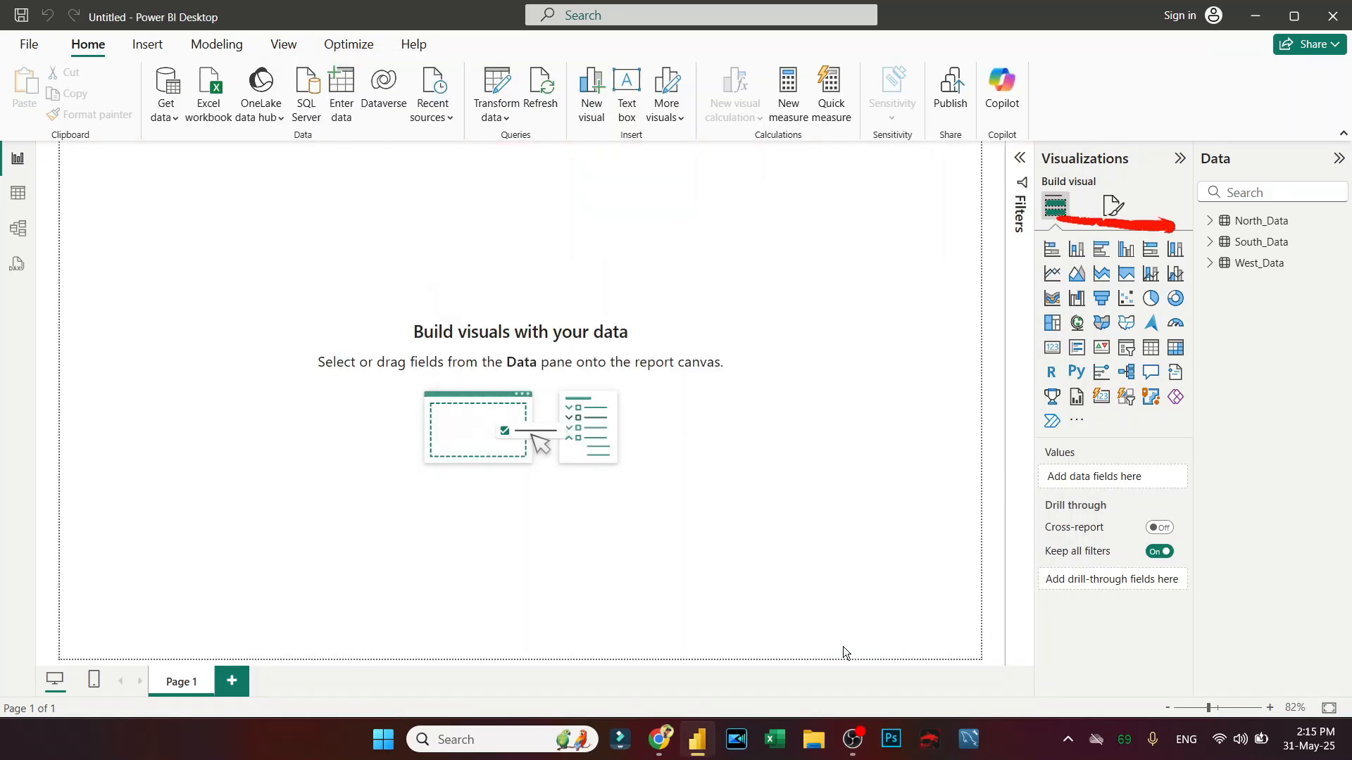
Step: Examine the column fields of the North_Data, South_Data and West_Data tables to compare their structure
left_click(1210, 222)
left_click(1212, 229)
left_click(1212, 243)
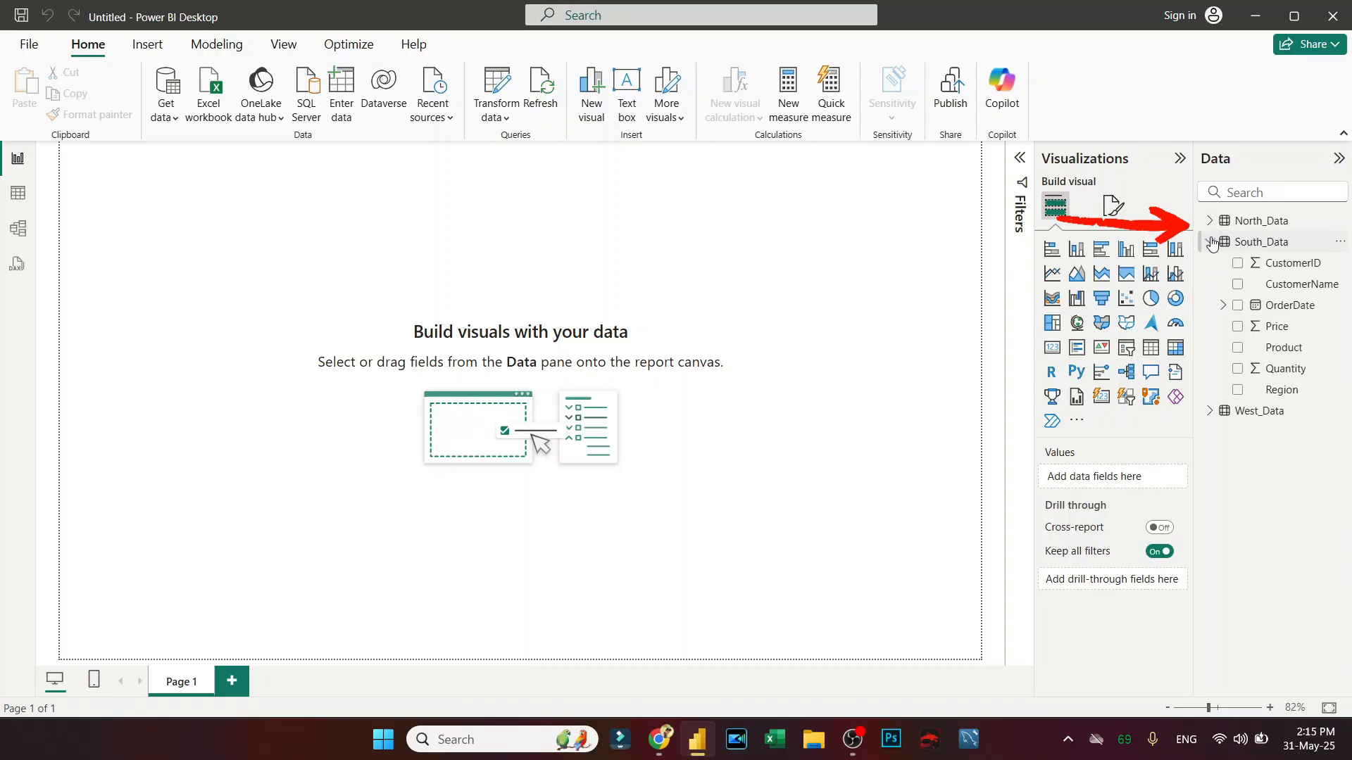
left_click(1211, 243)
left_click(1211, 264)
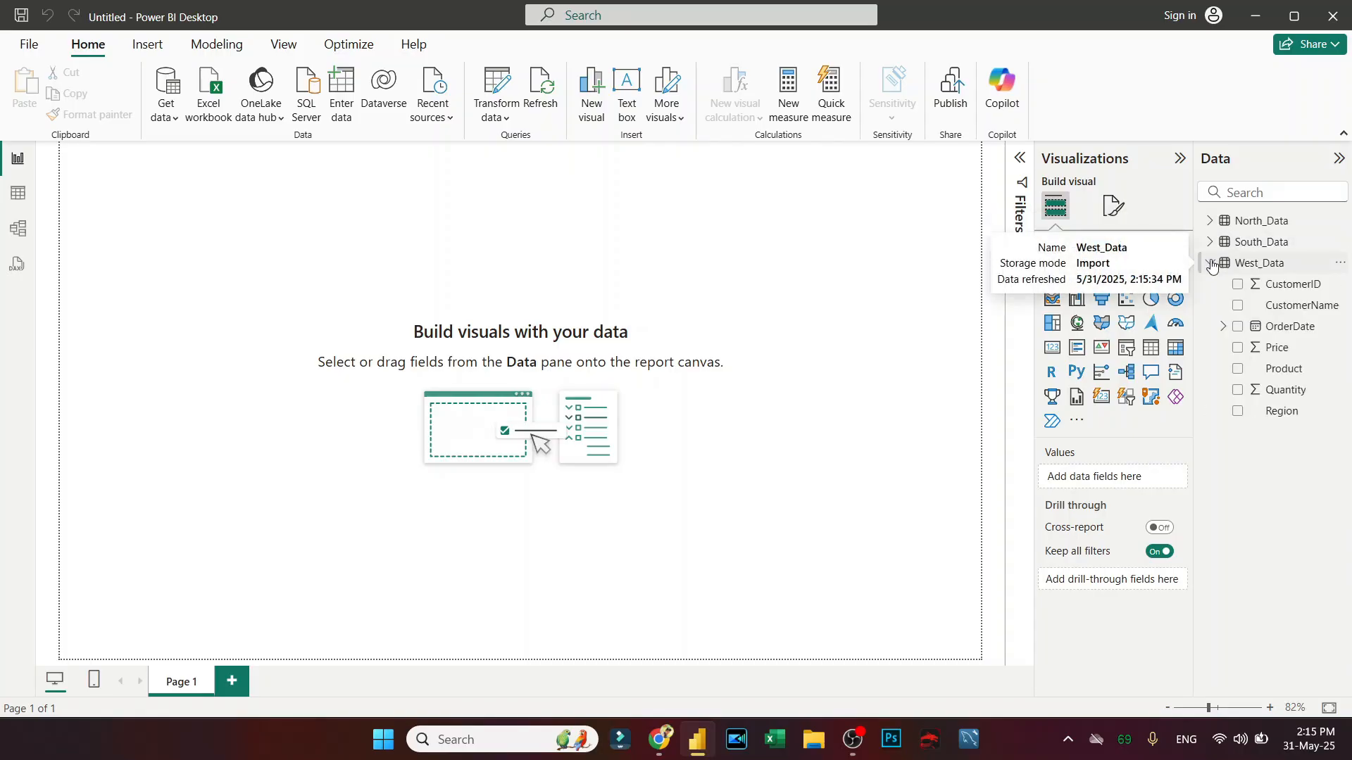
left_click(1211, 264)
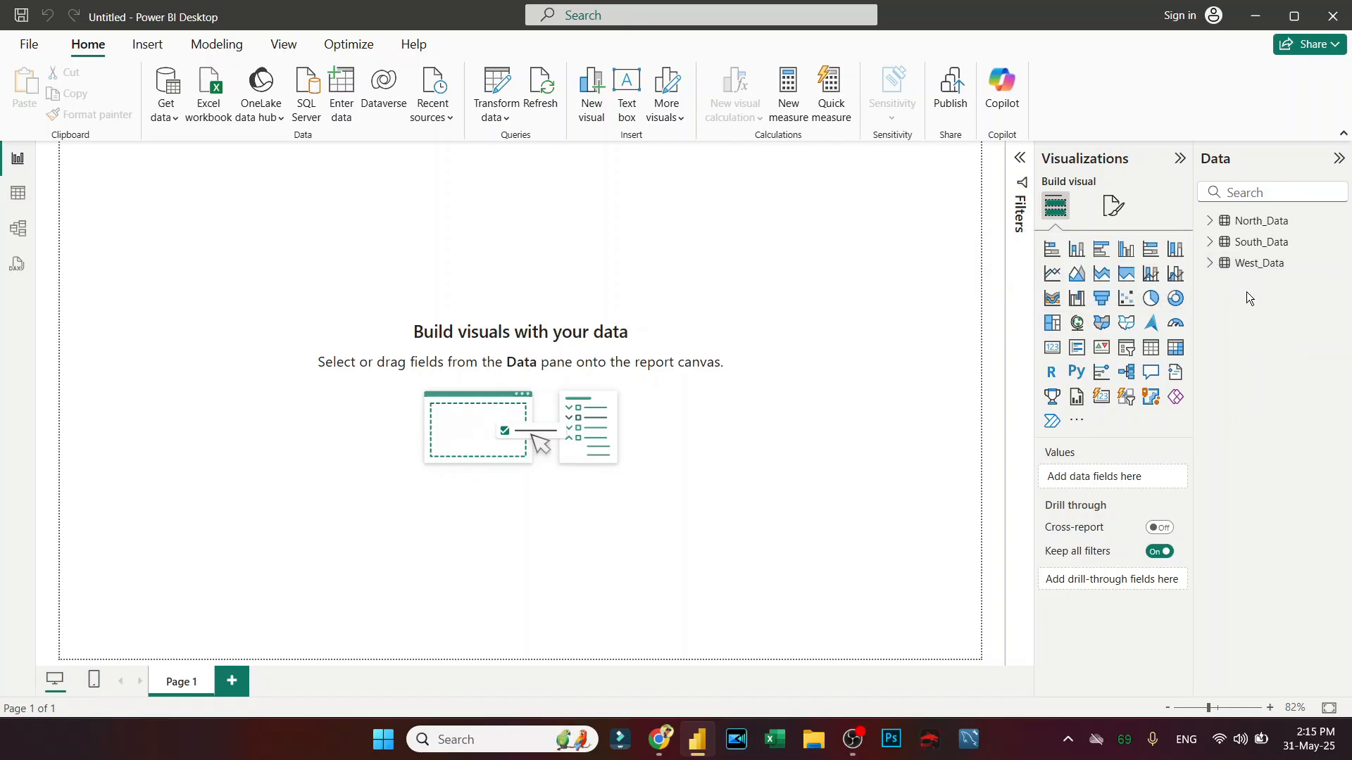
left_click(1210, 264)
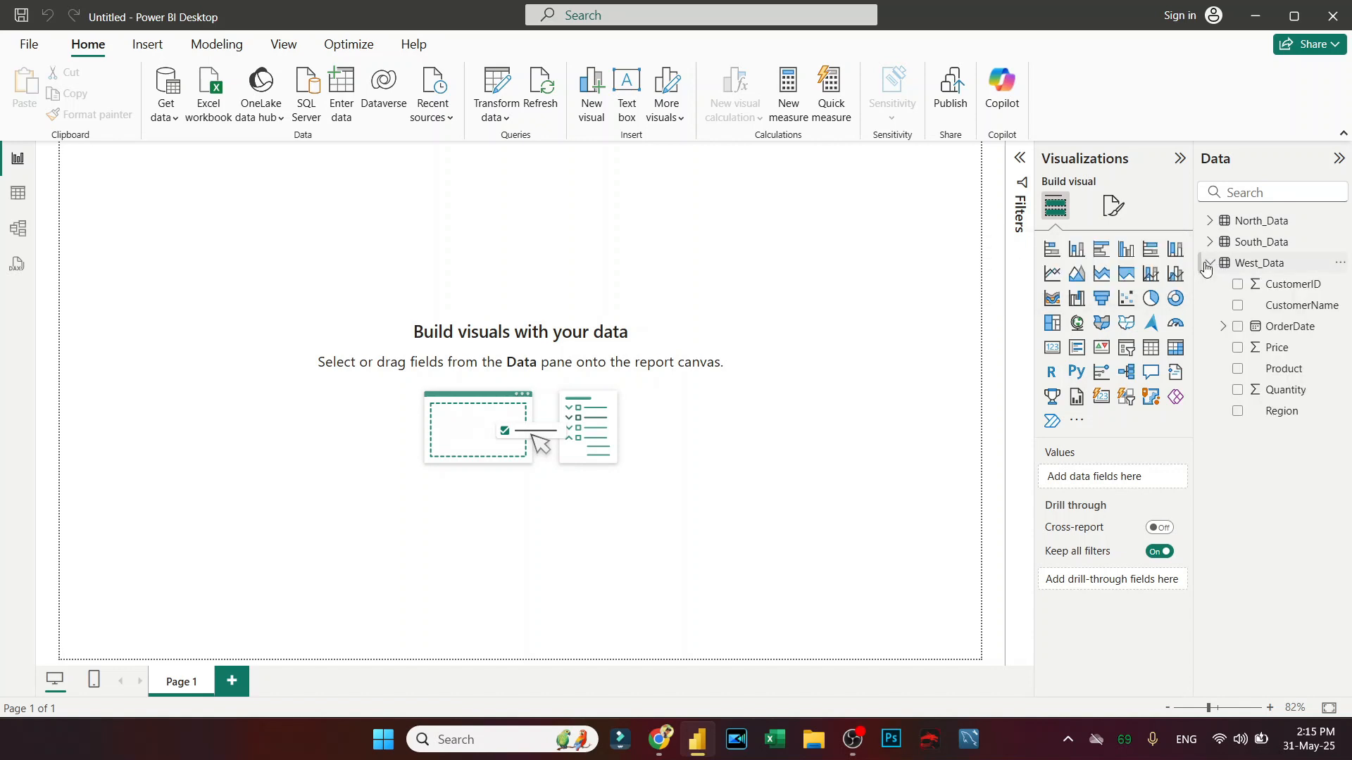
left_click(1206, 266)
left_click(1208, 266)
left_click(1208, 266)
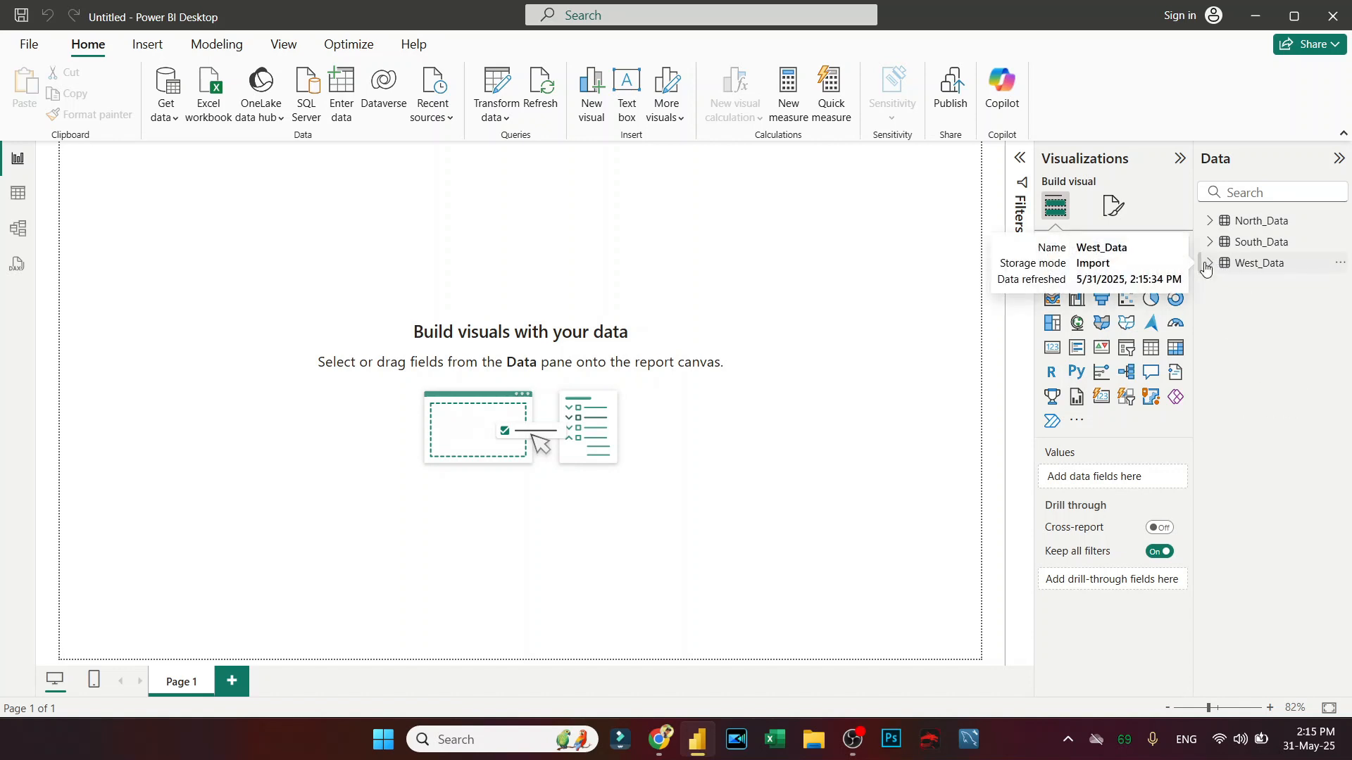
left_click(1211, 243)
left_click(1210, 243)
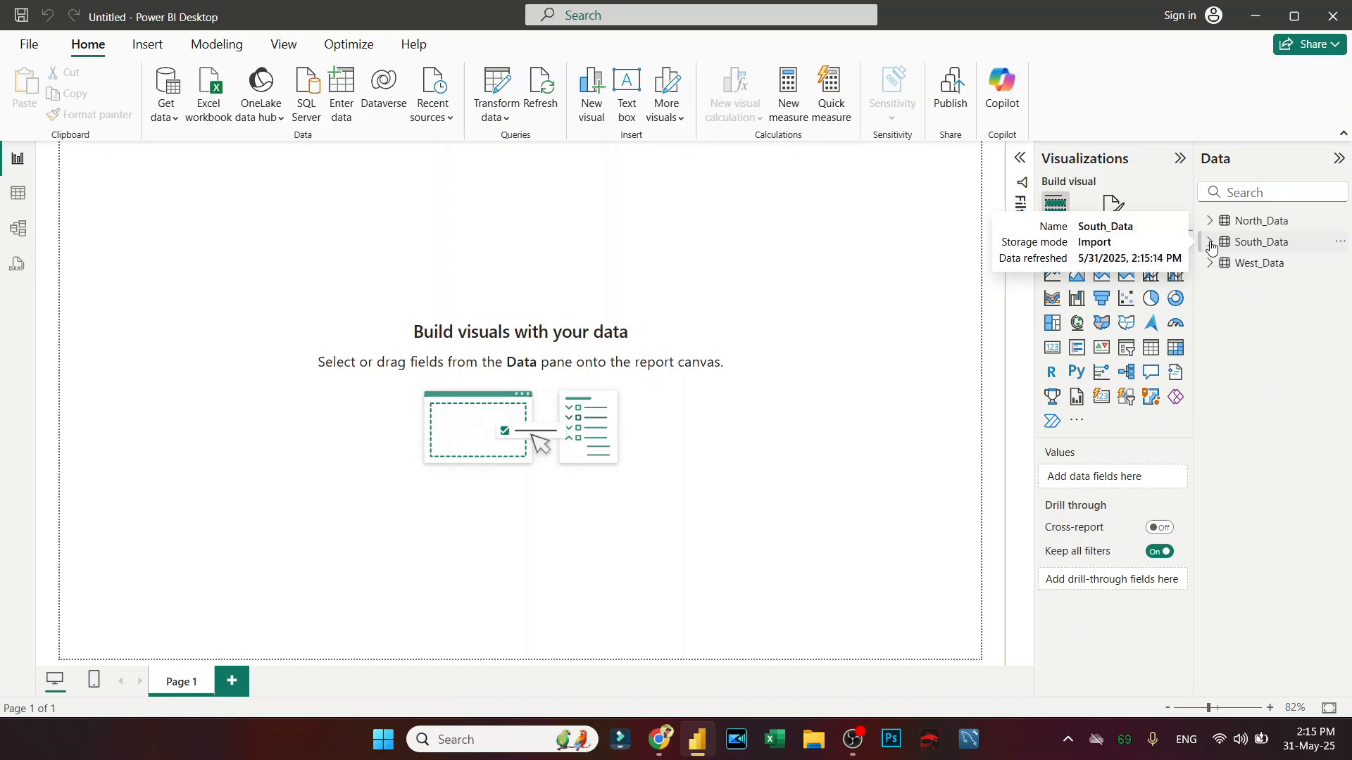
left_click(1211, 222)
left_click(1211, 222)
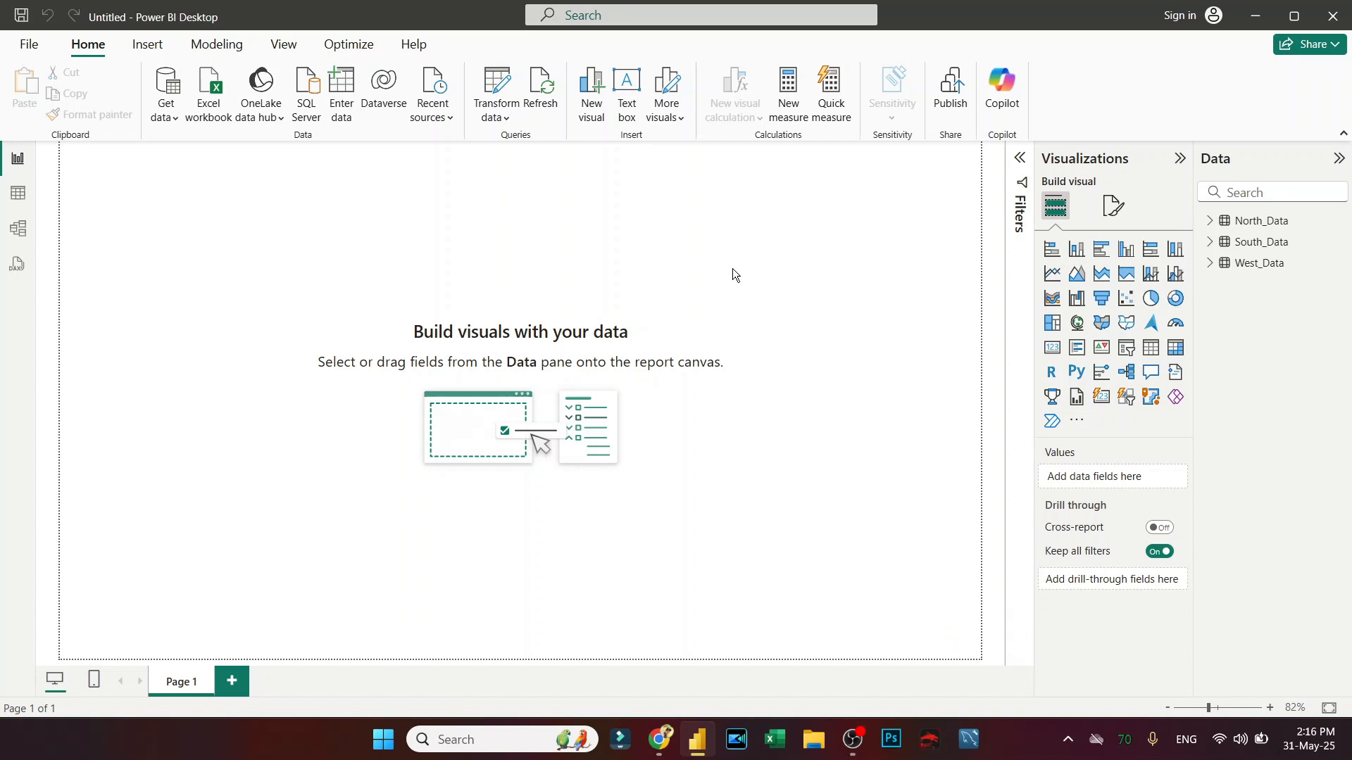
Step: Open the Power Query Editor and review the South_Data and West_Data queries, returning to North_Data
left_click(99, 54)
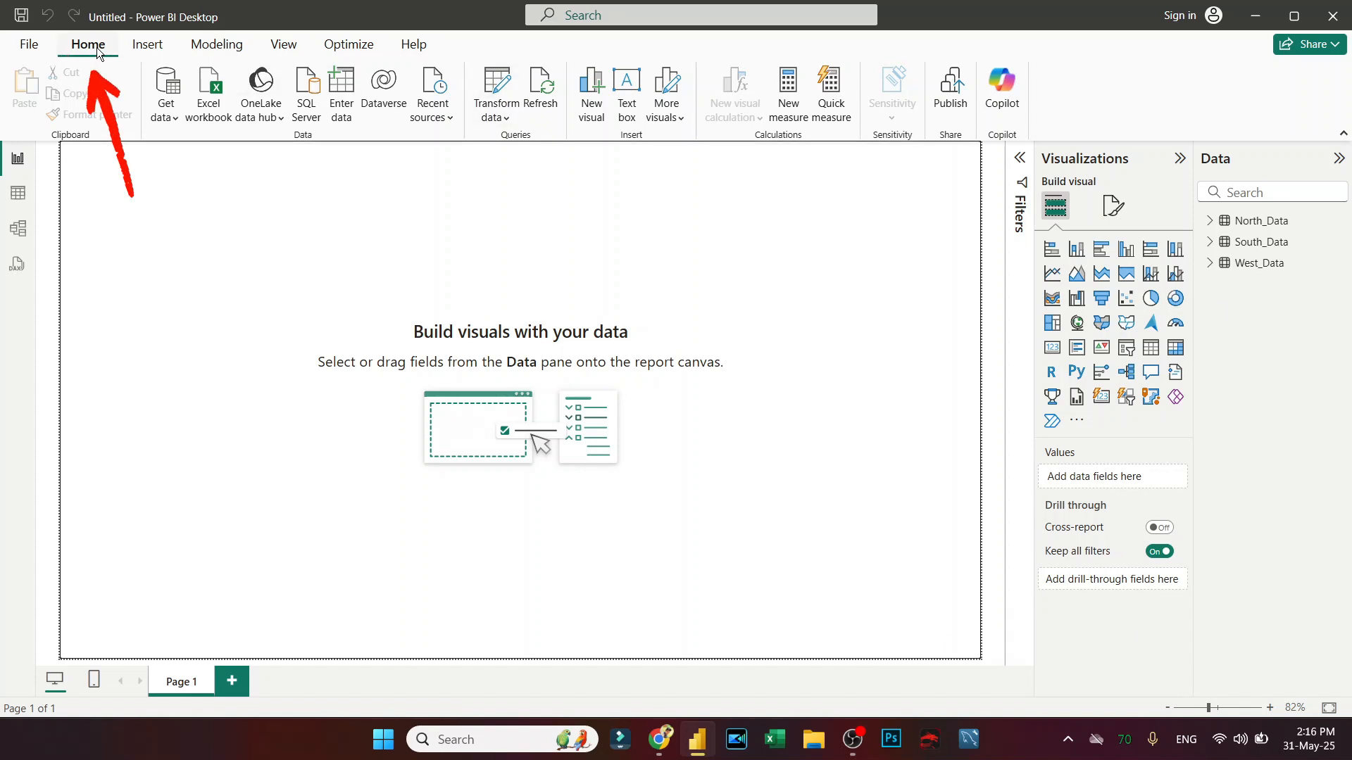
left_click(511, 96)
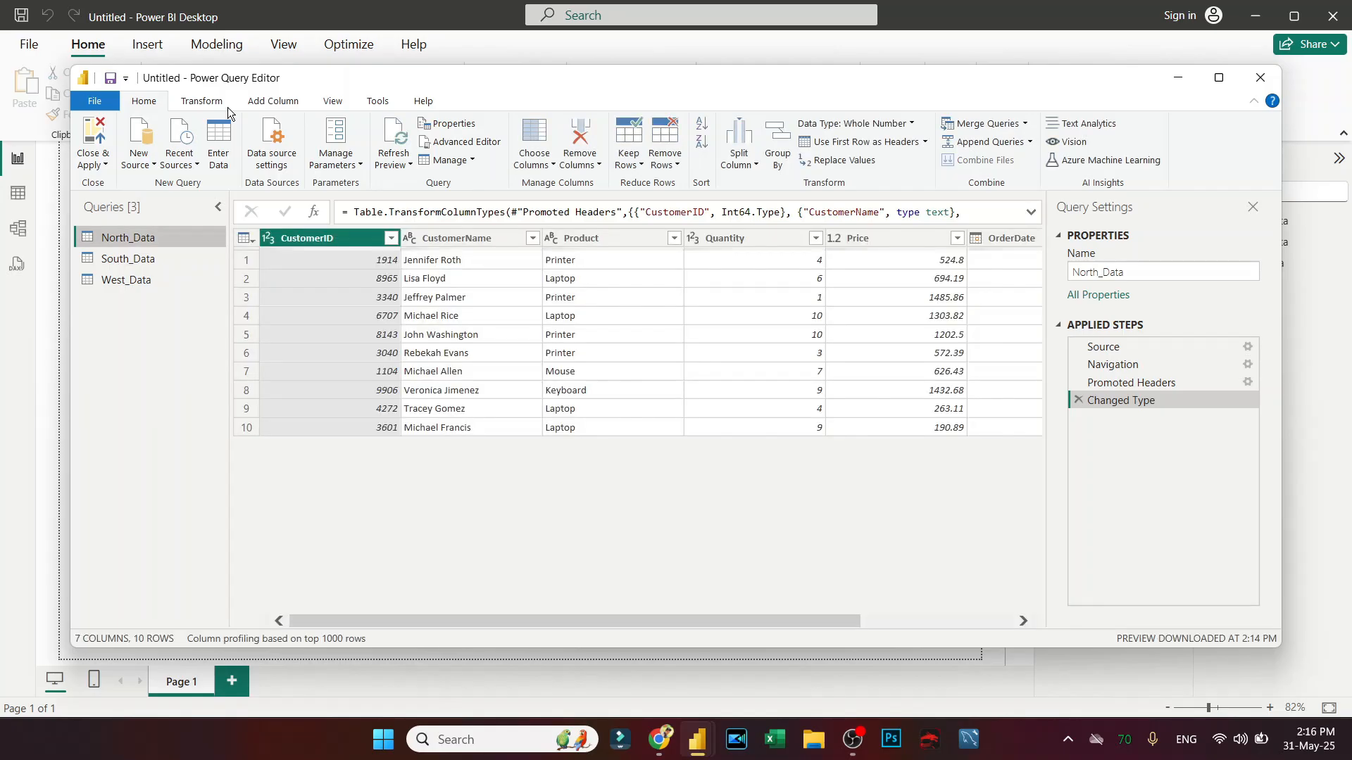
left_click(131, 257)
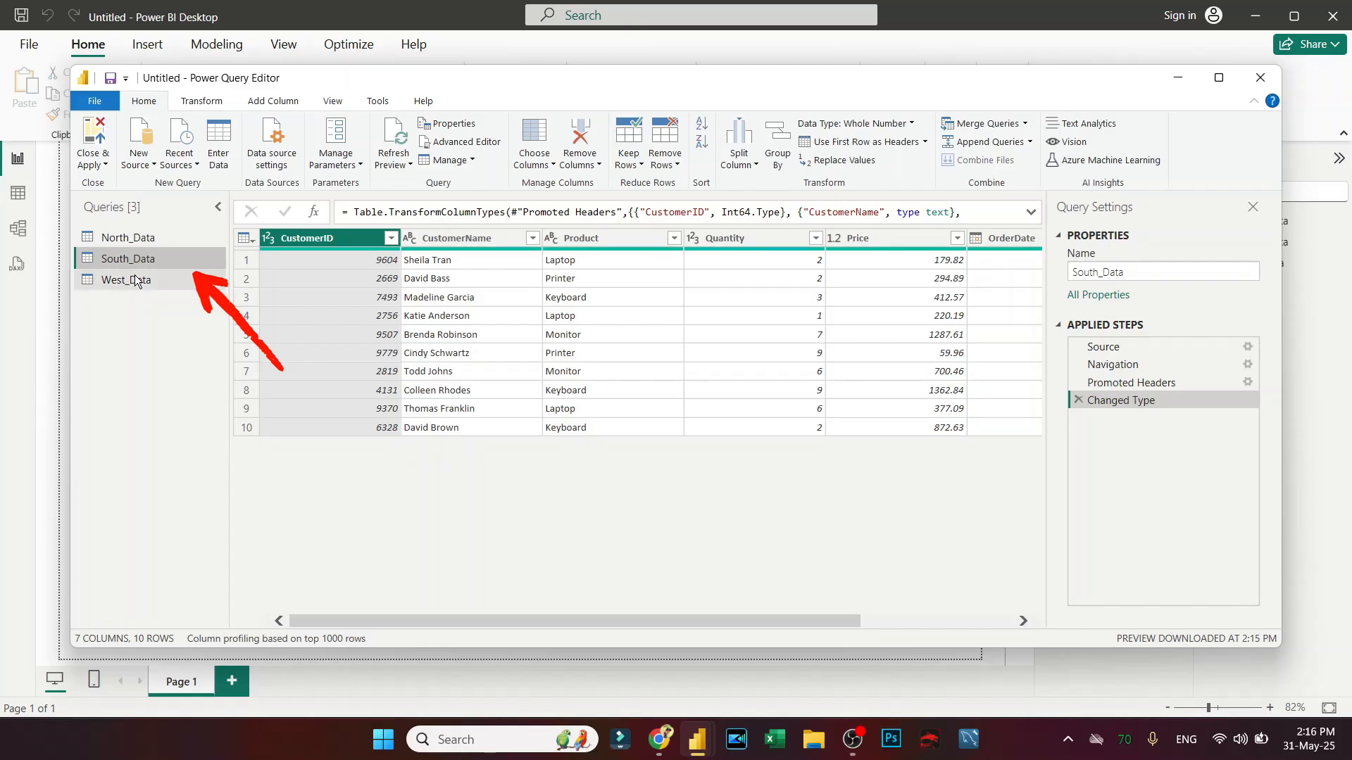
left_click(134, 279)
left_click(144, 238)
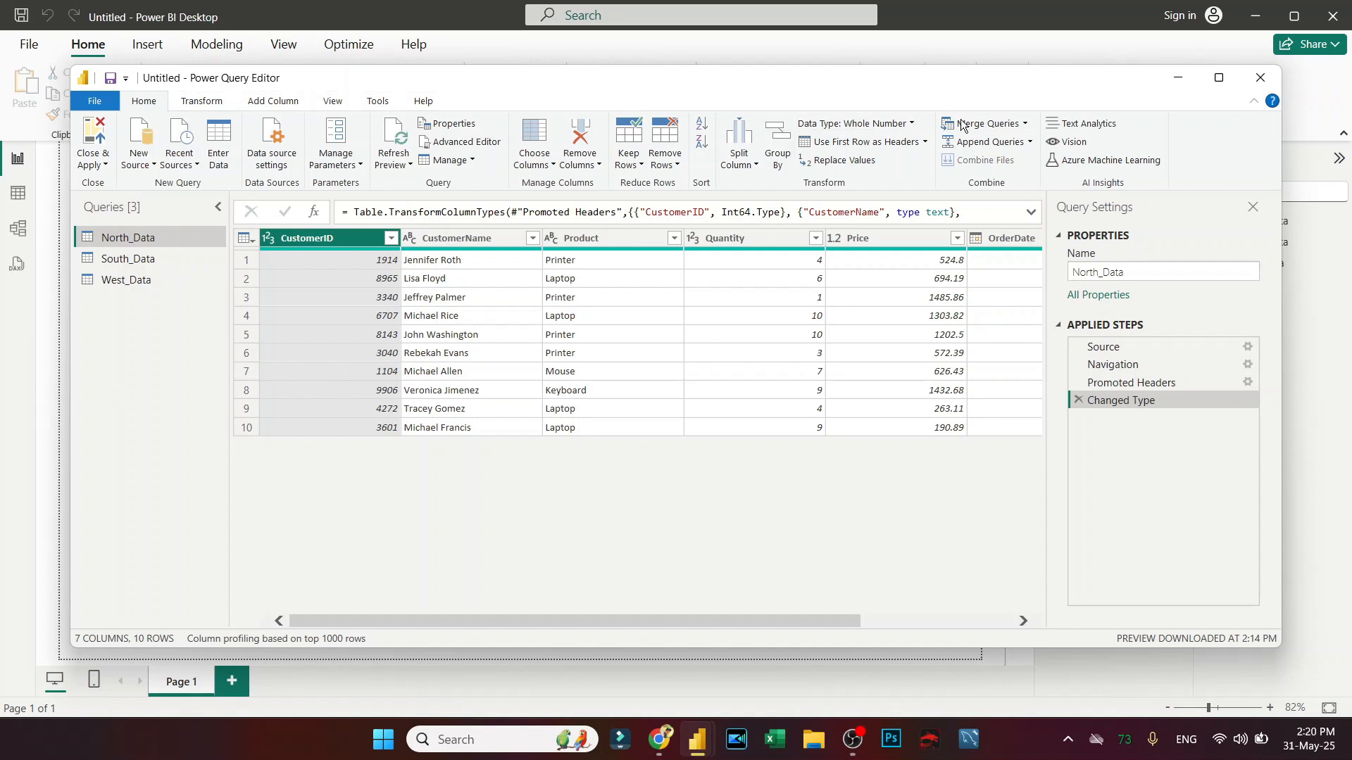
Step: Append North_Data, South_Data and West_Data as a new query using the three or more tables option
left_click(1030, 142)
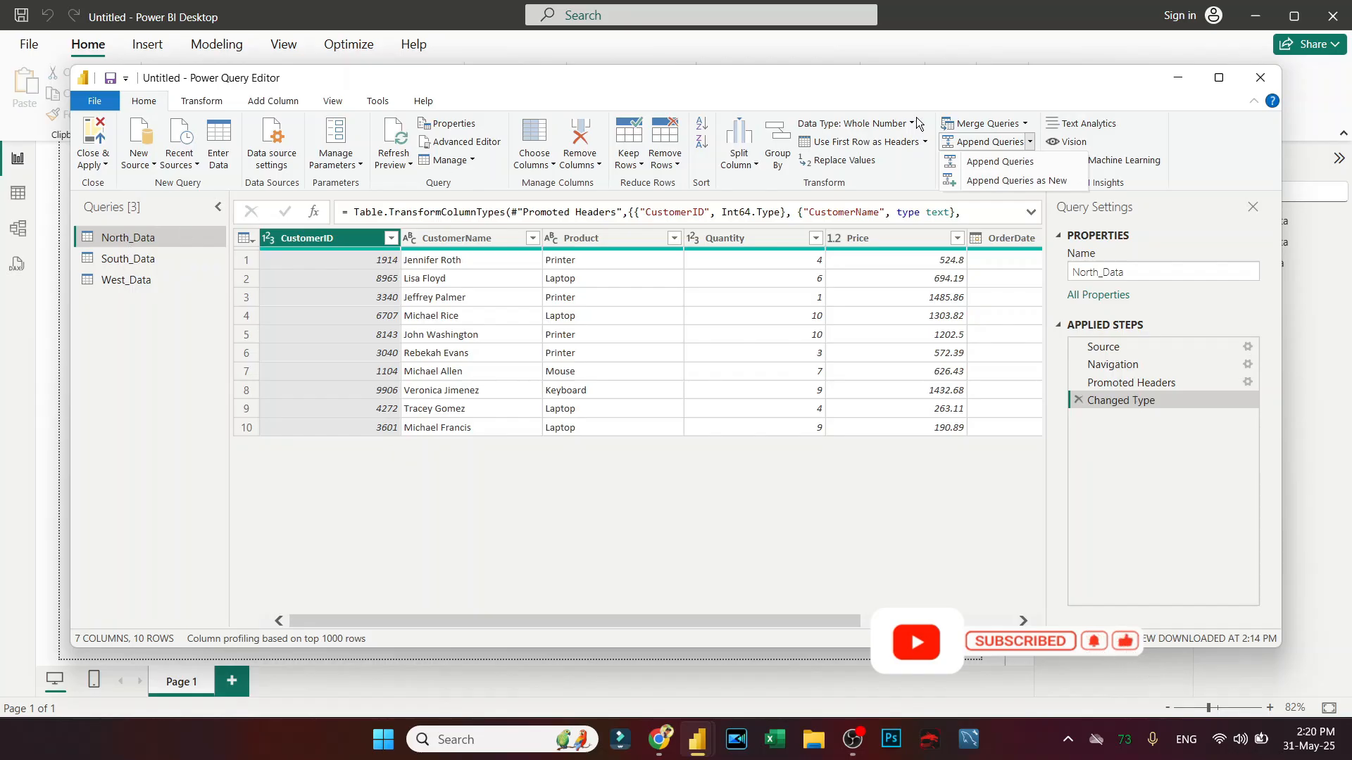
left_click(1007, 183)
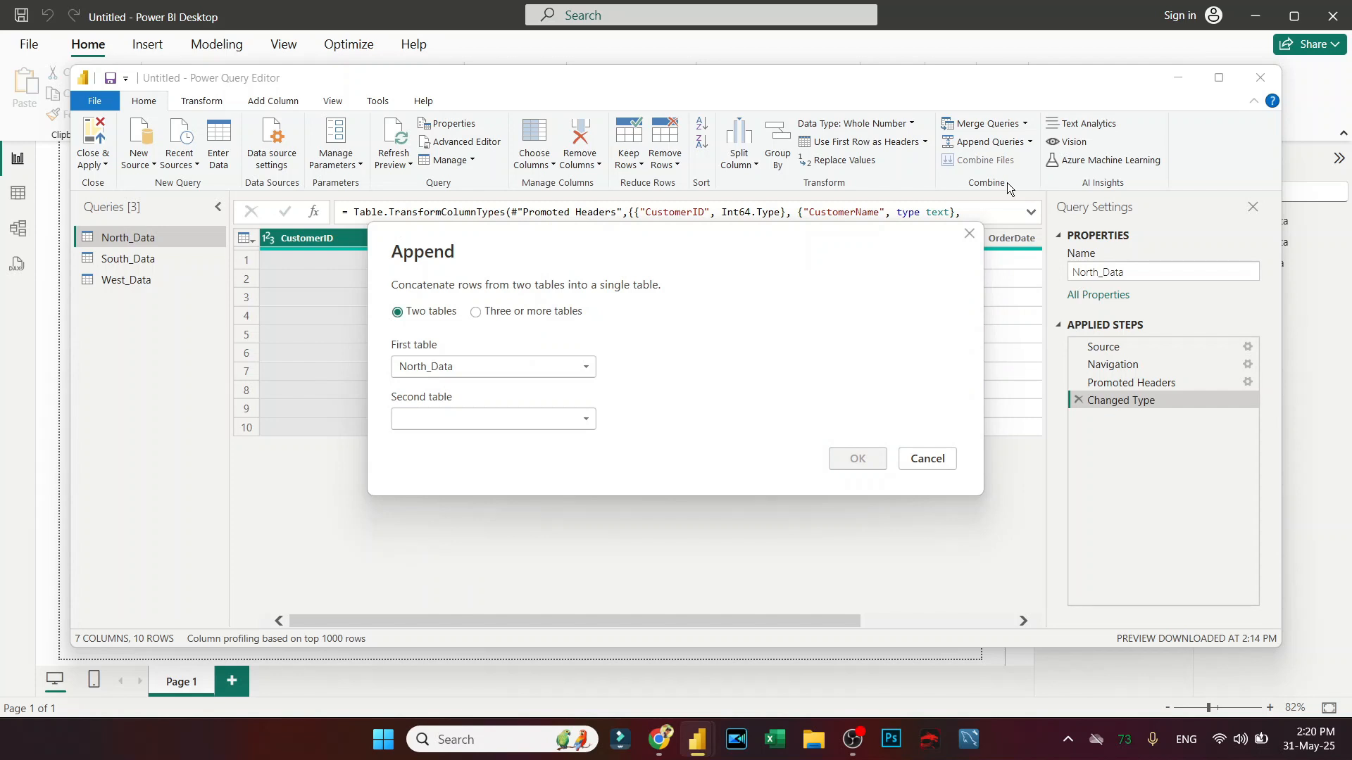
left_click(477, 312)
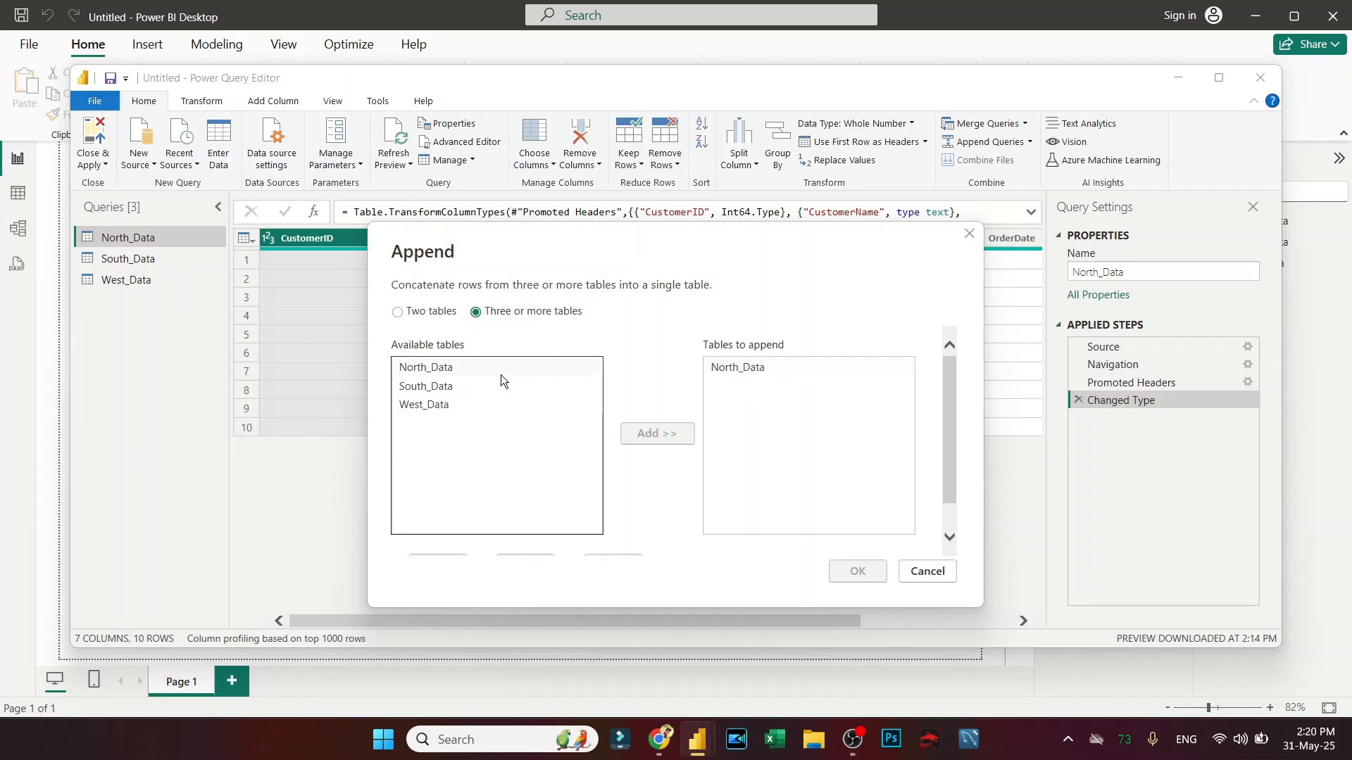
left_click(453, 387)
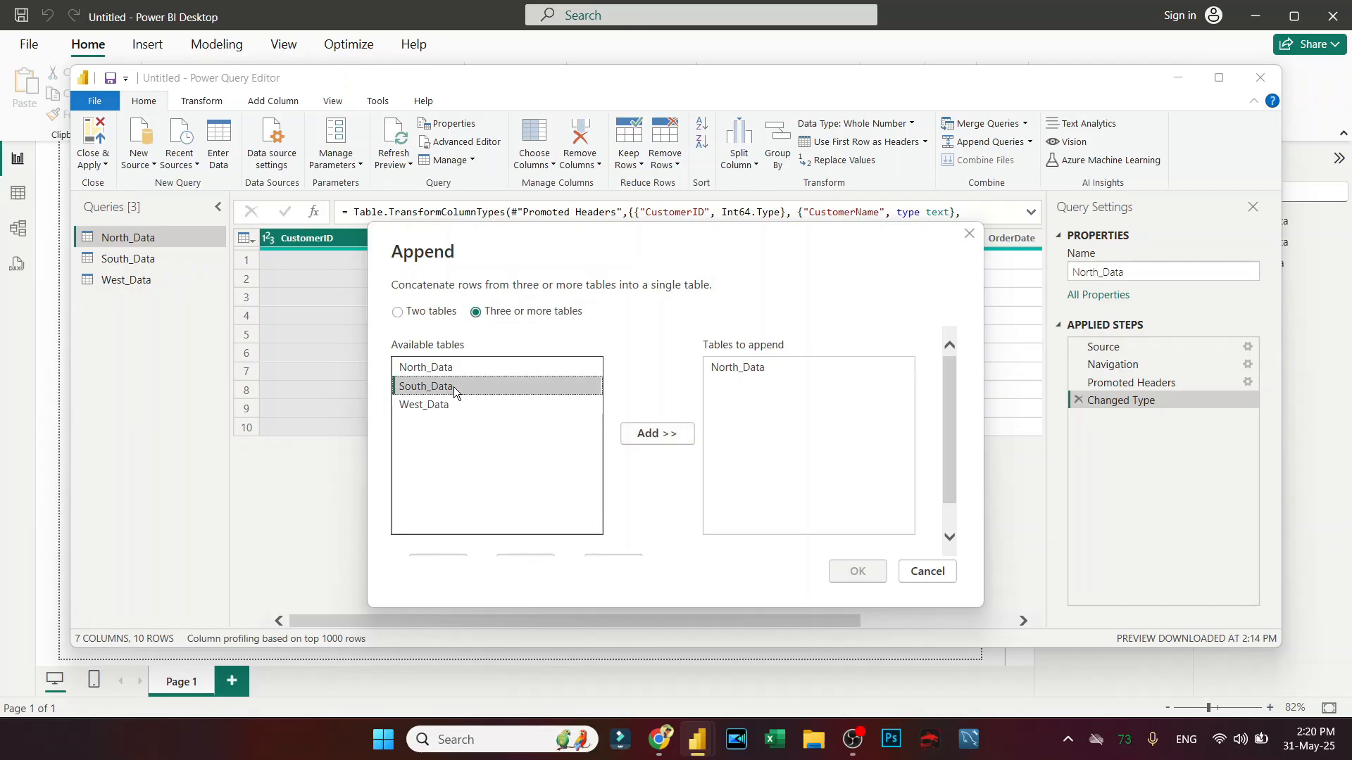
left_click(658, 435)
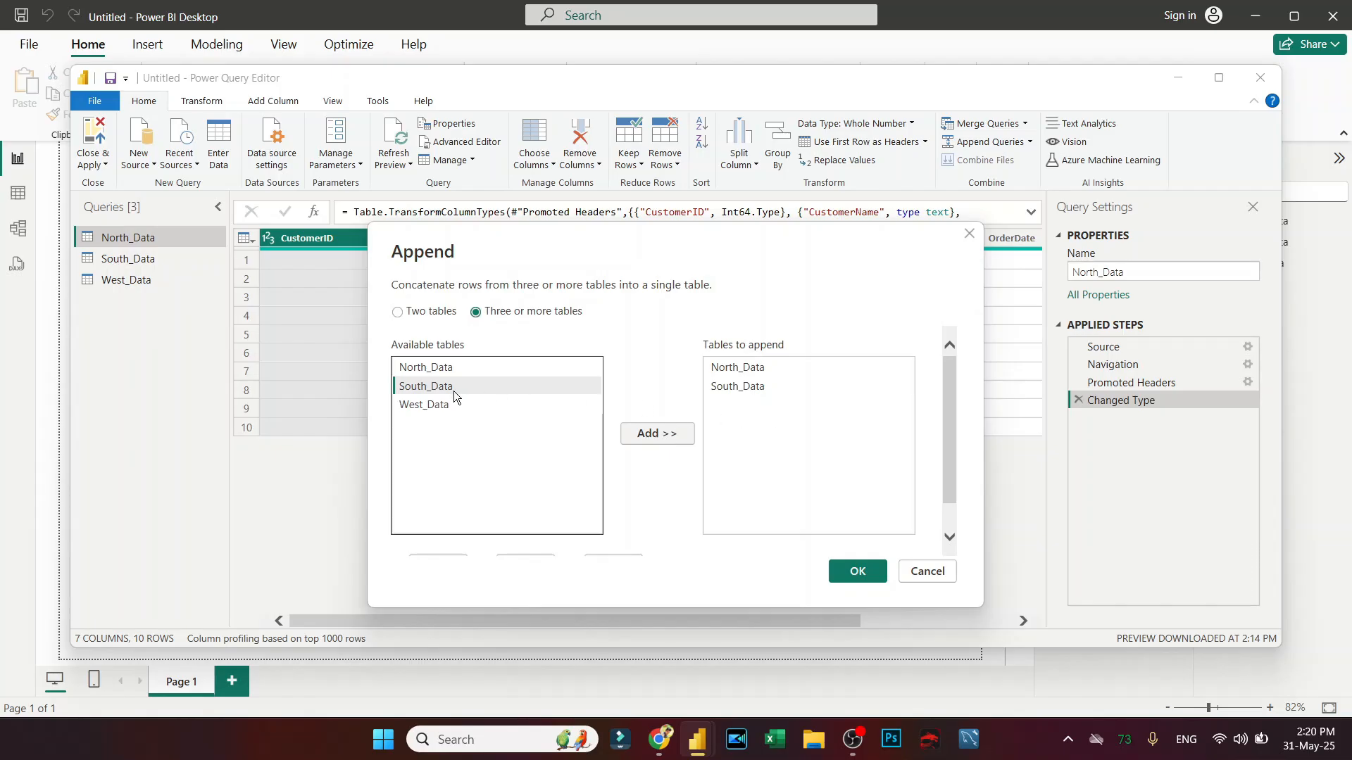
left_click(436, 407)
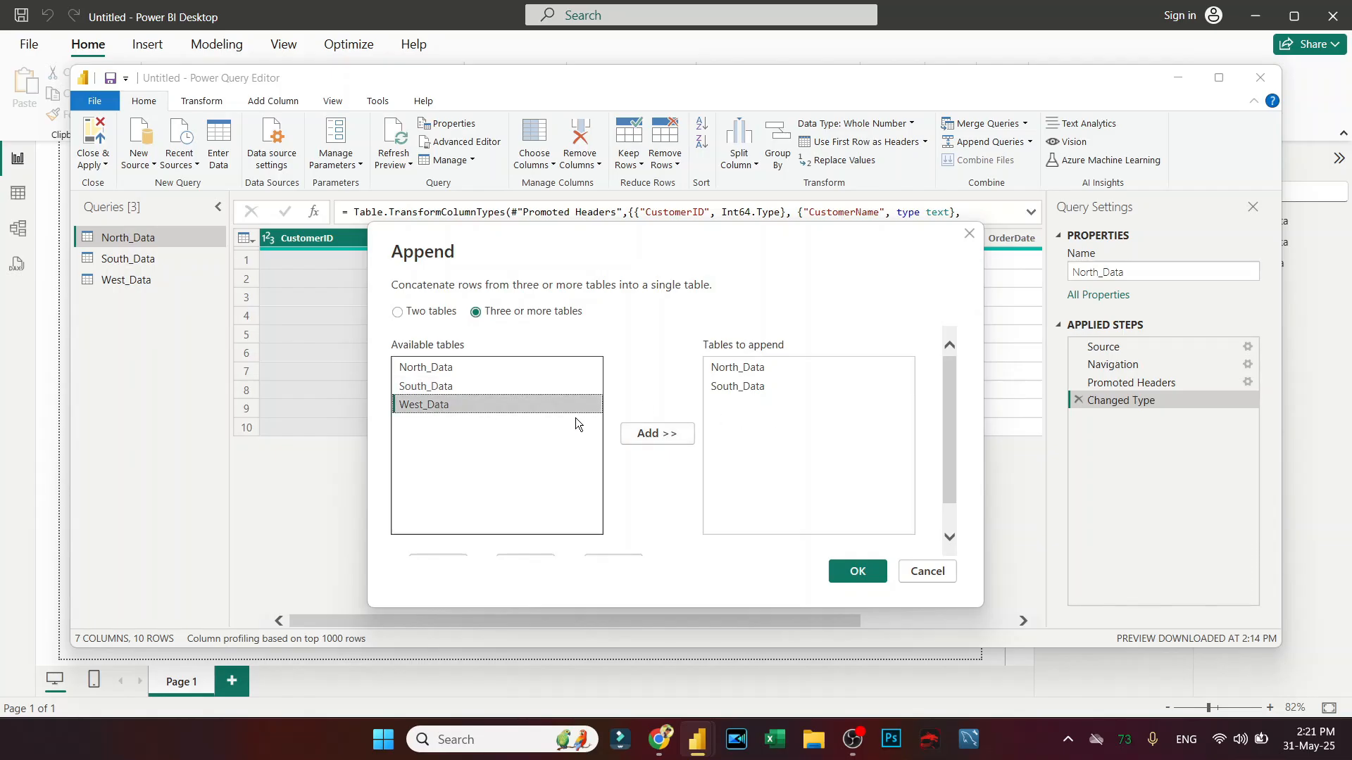
left_click(645, 438)
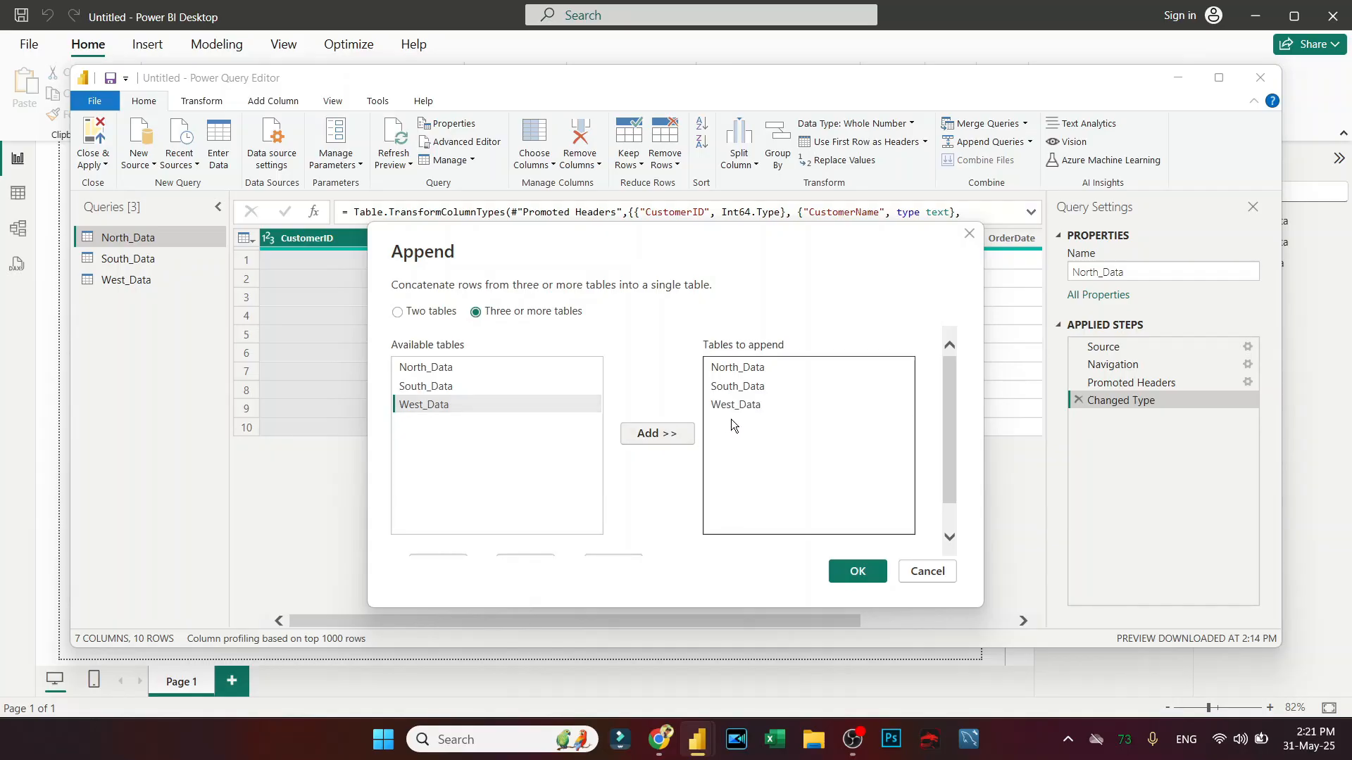
left_click(847, 572)
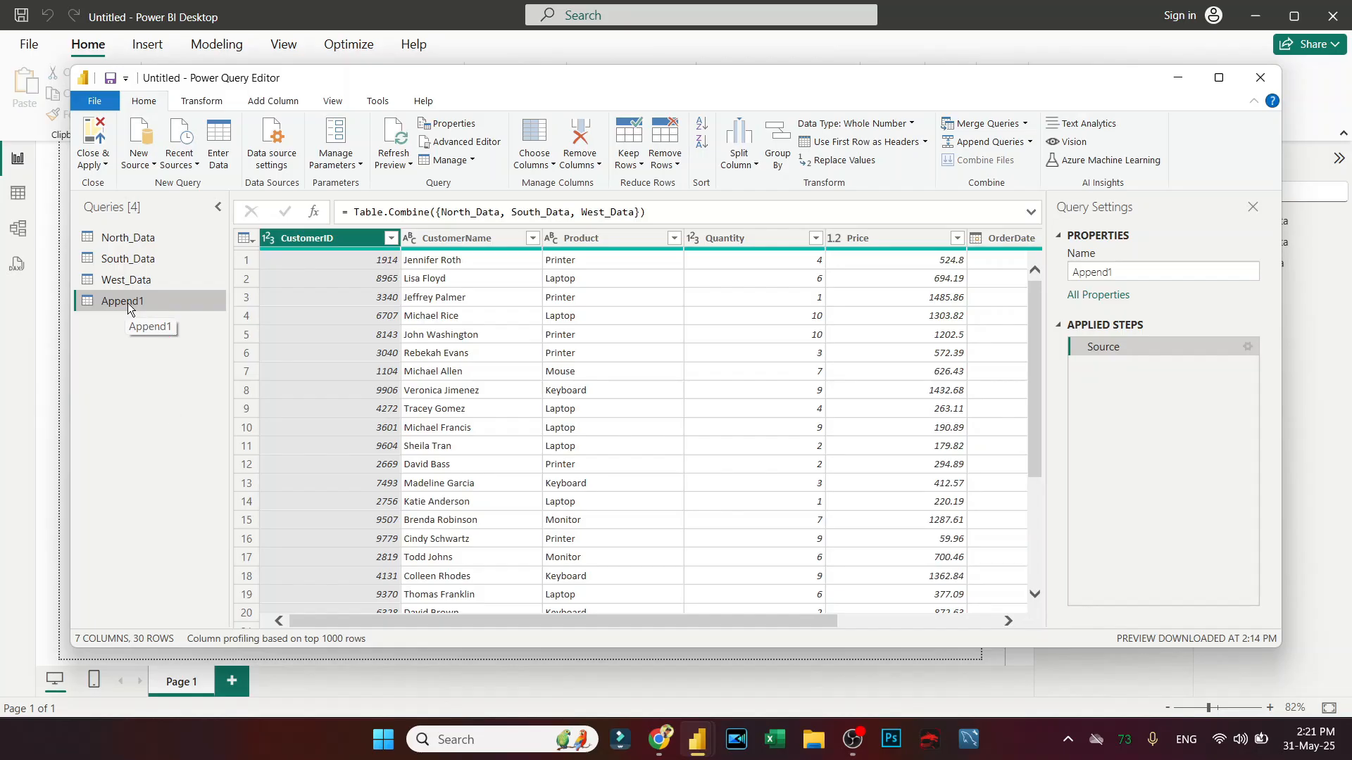
Step: Rename the appended query as Master Sheet
double_click(1138, 276)
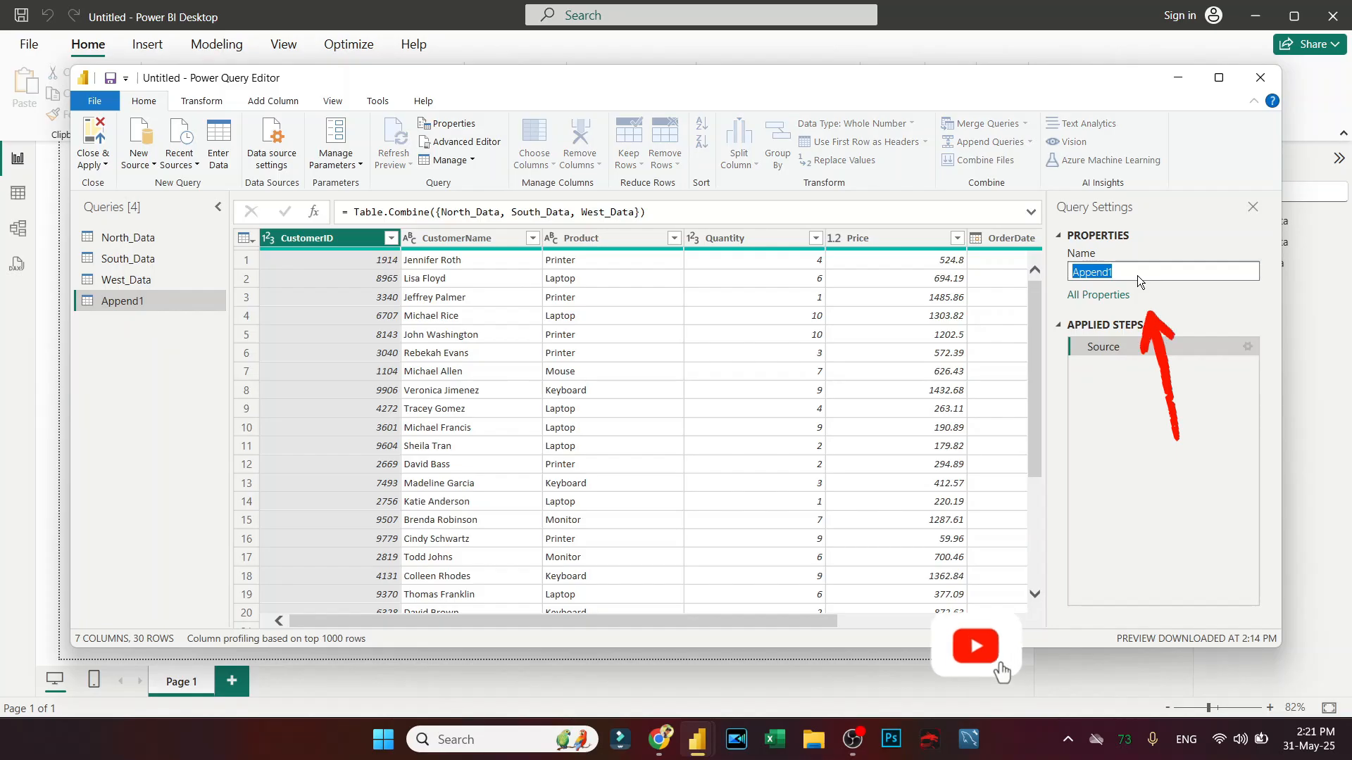
type("Ma")
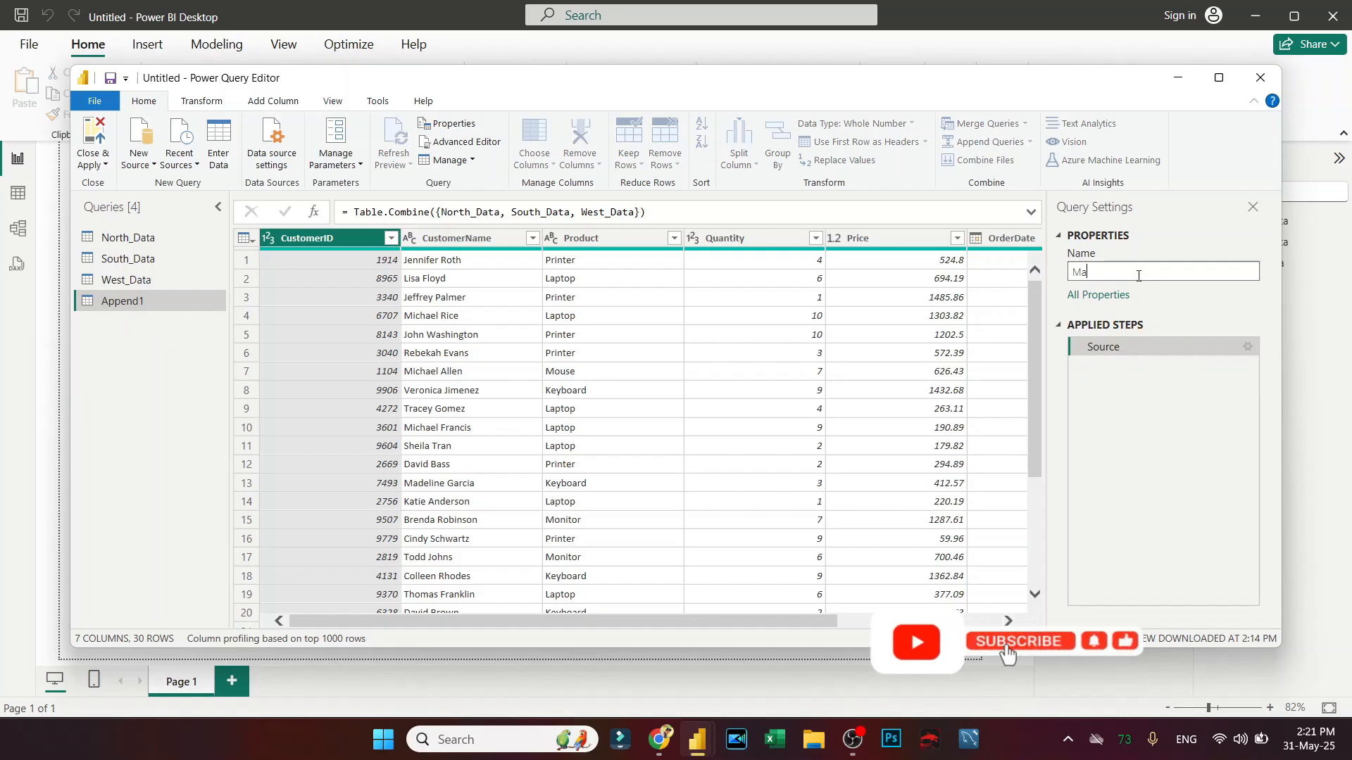
type("ster Sheet")
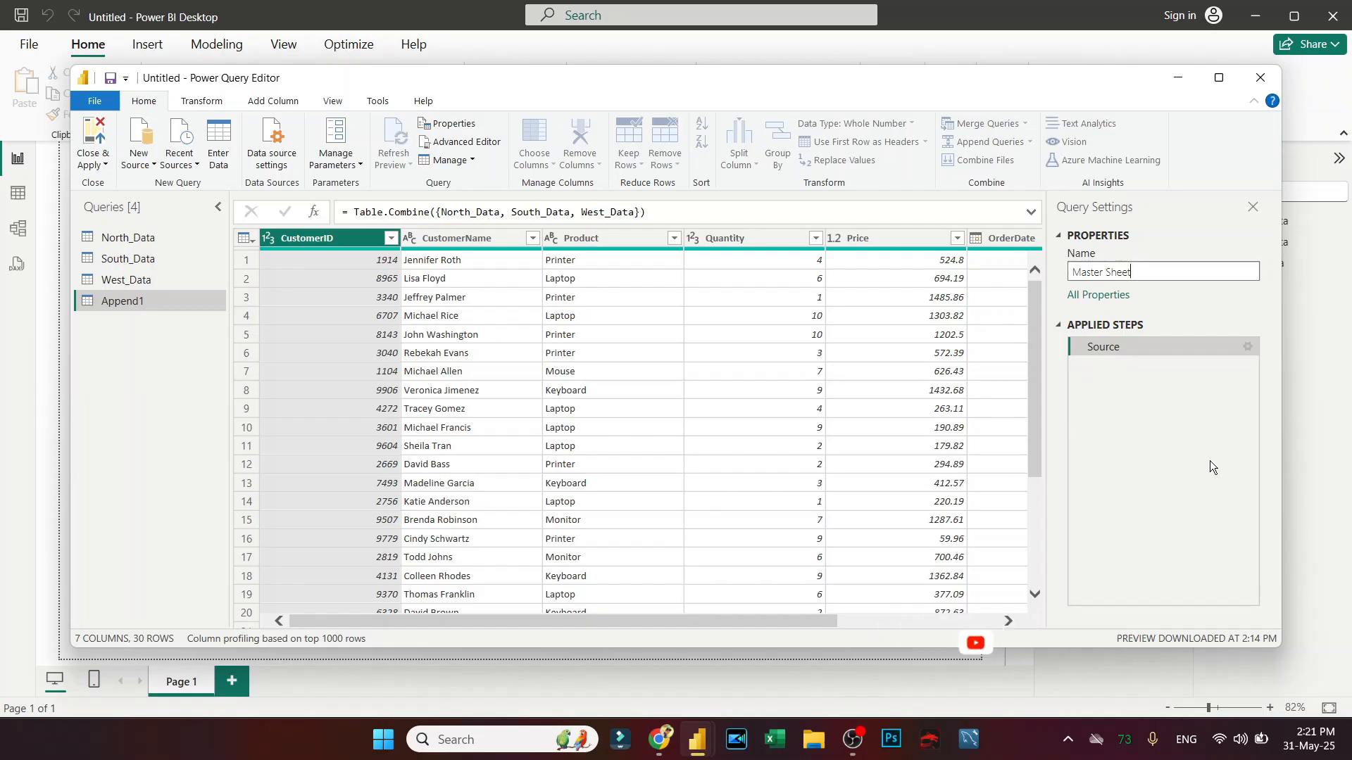
key("Return")
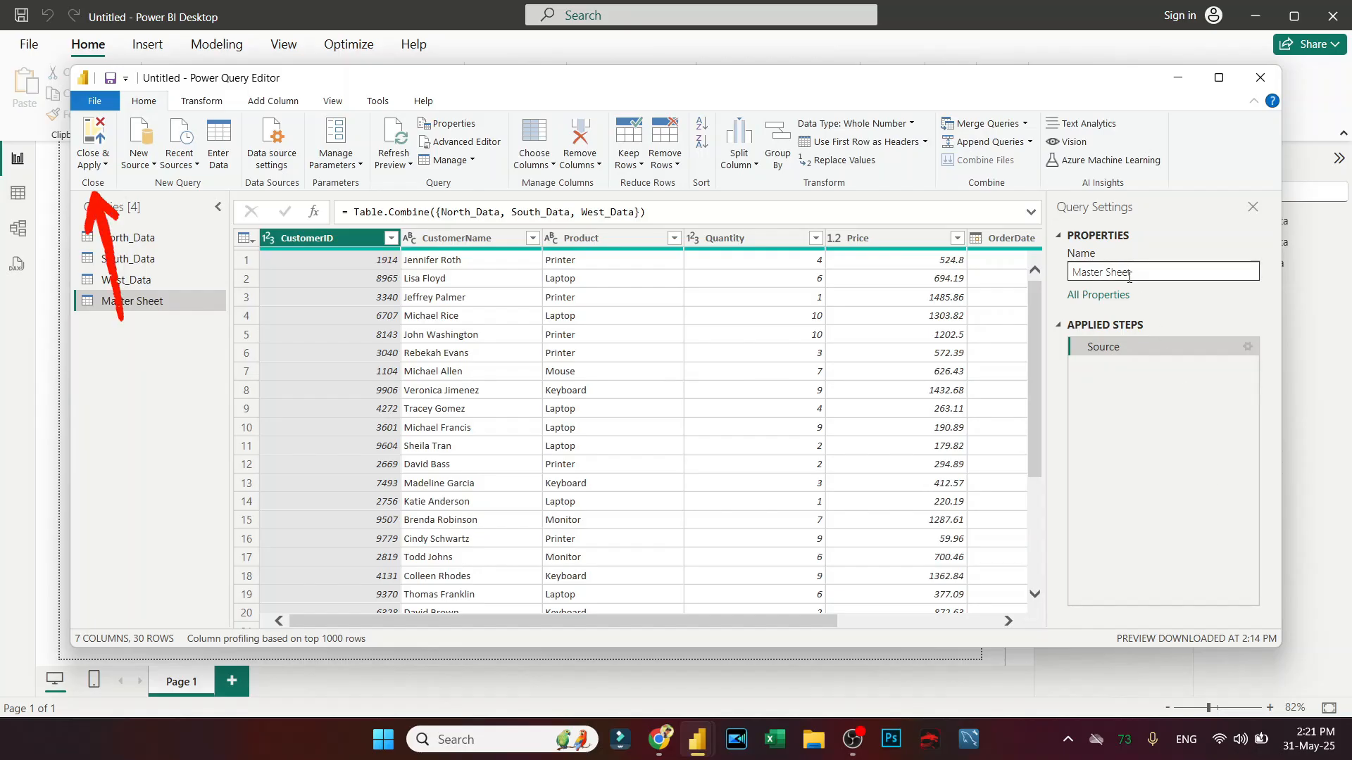
Step: Close the Power Query Editor with the changes applied and select the Master Sheet table in the report's data list
left_click(92, 135)
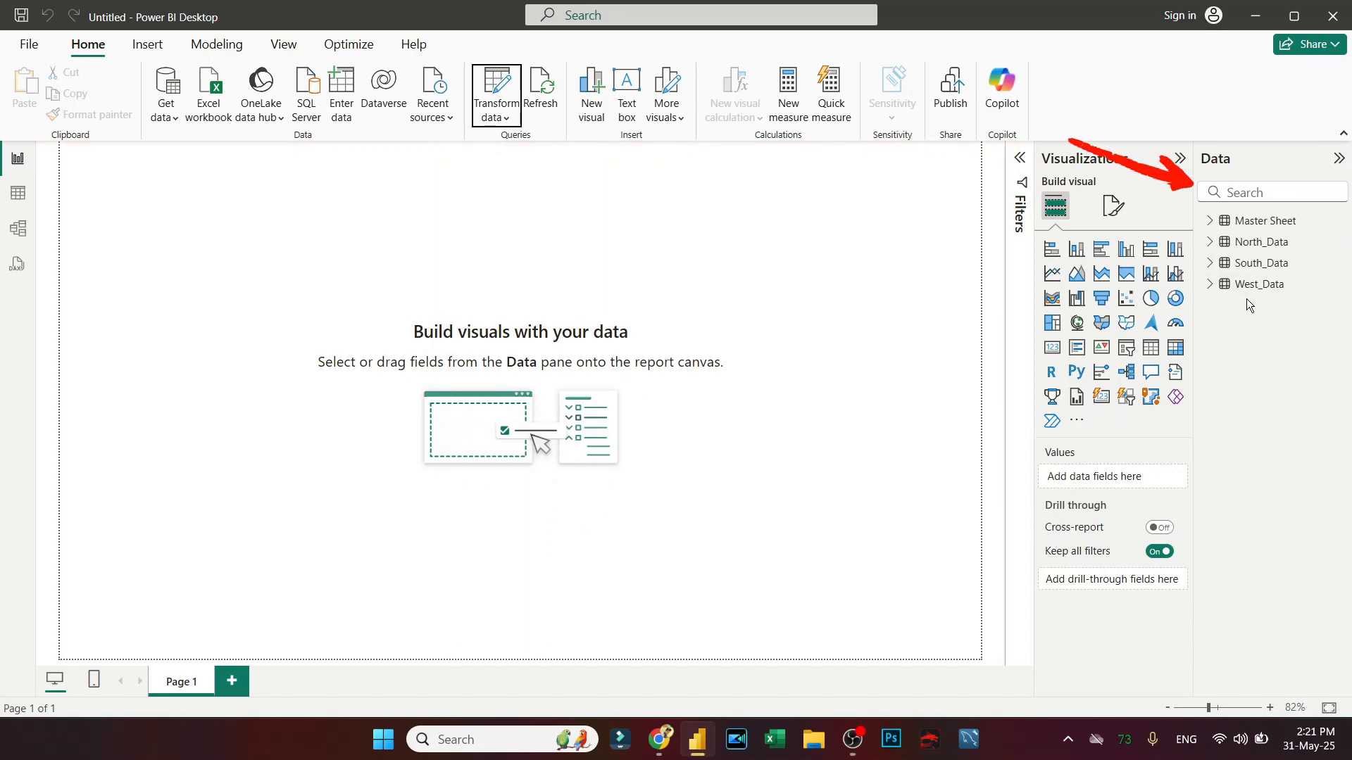
left_click(1260, 227)
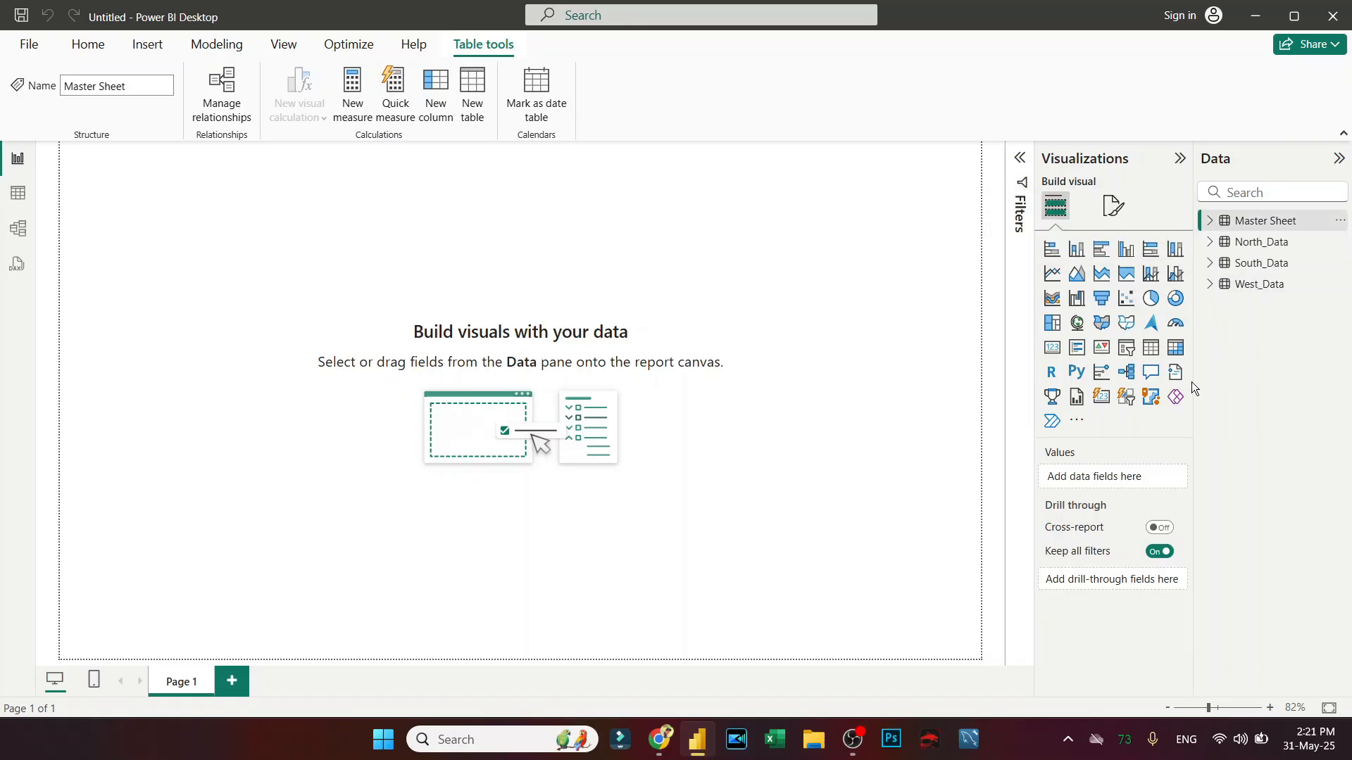
Step: Insert a table visual with the Region field of Master Sheet and move it further into the report page
left_click(1159, 351)
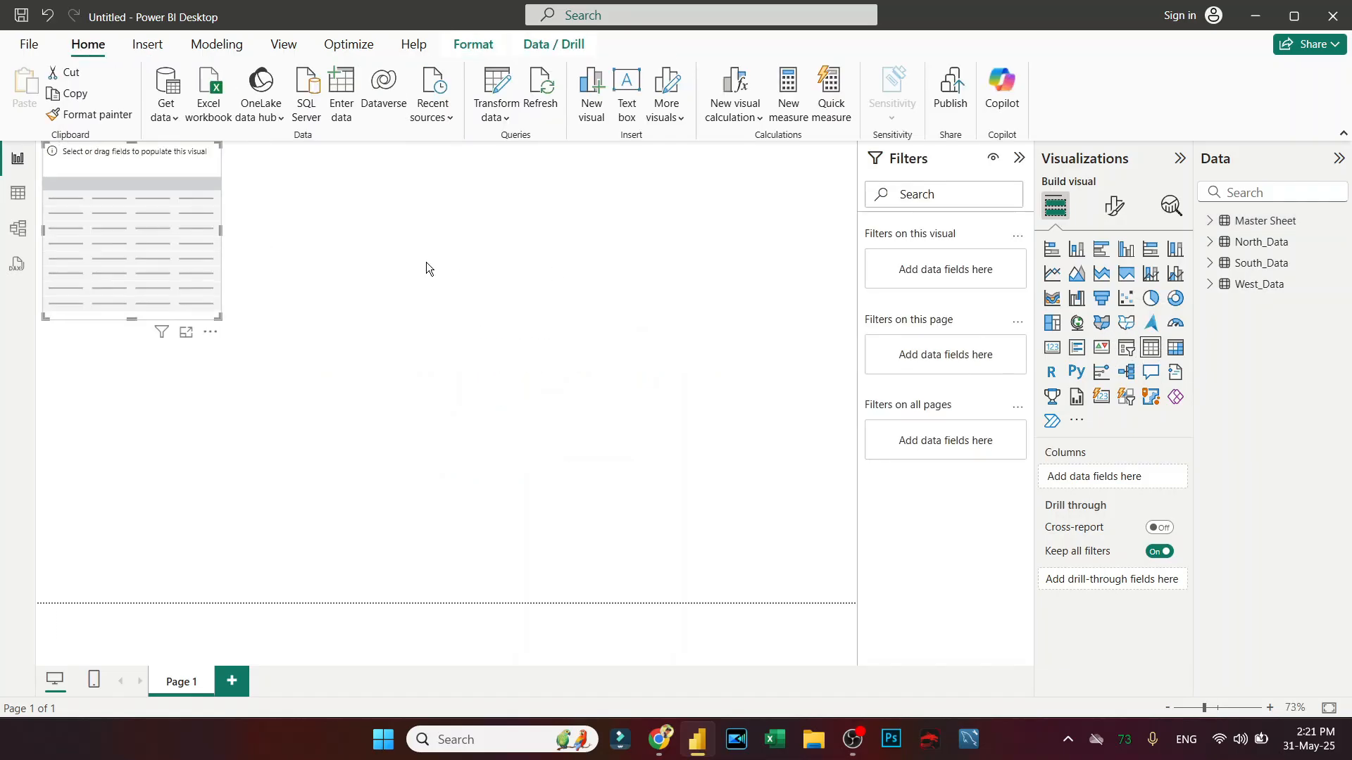
left_click(1209, 221)
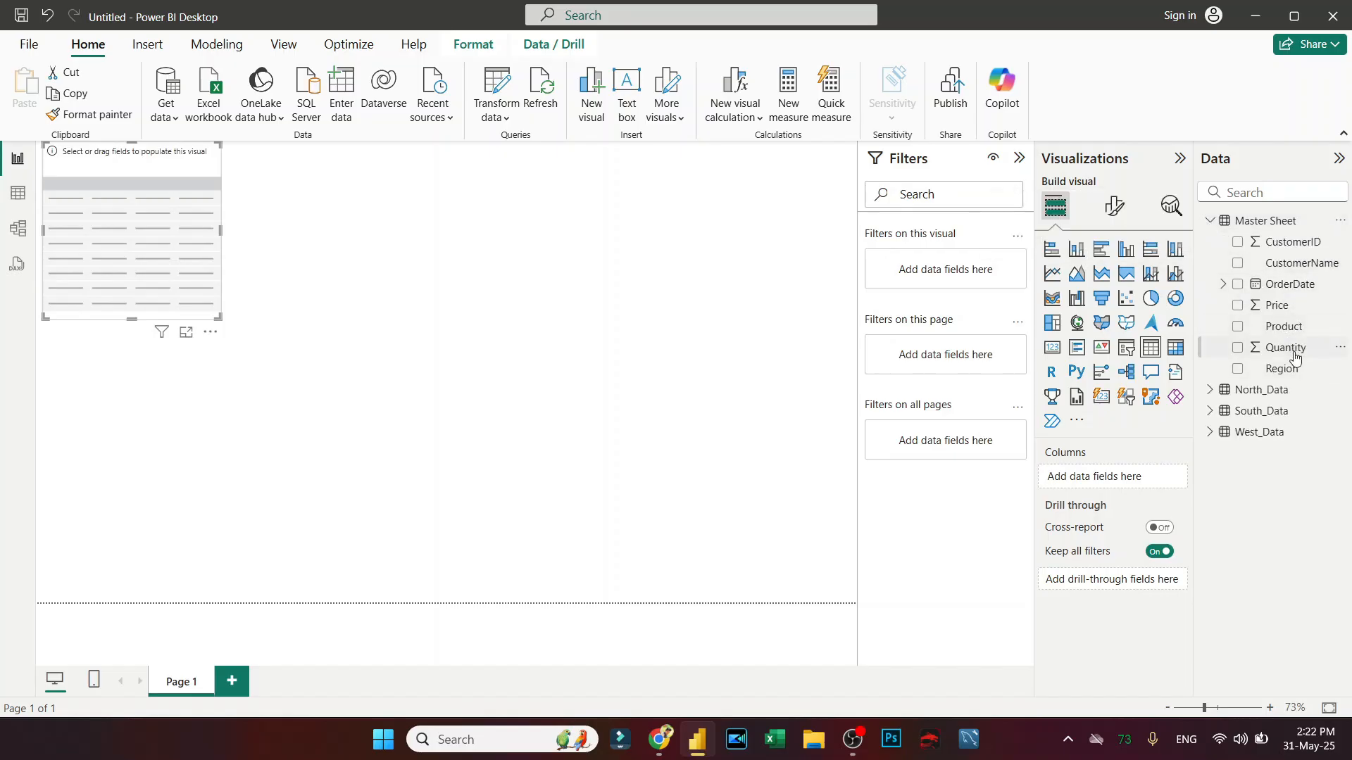
left_click_drag(1294, 368, 1116, 477)
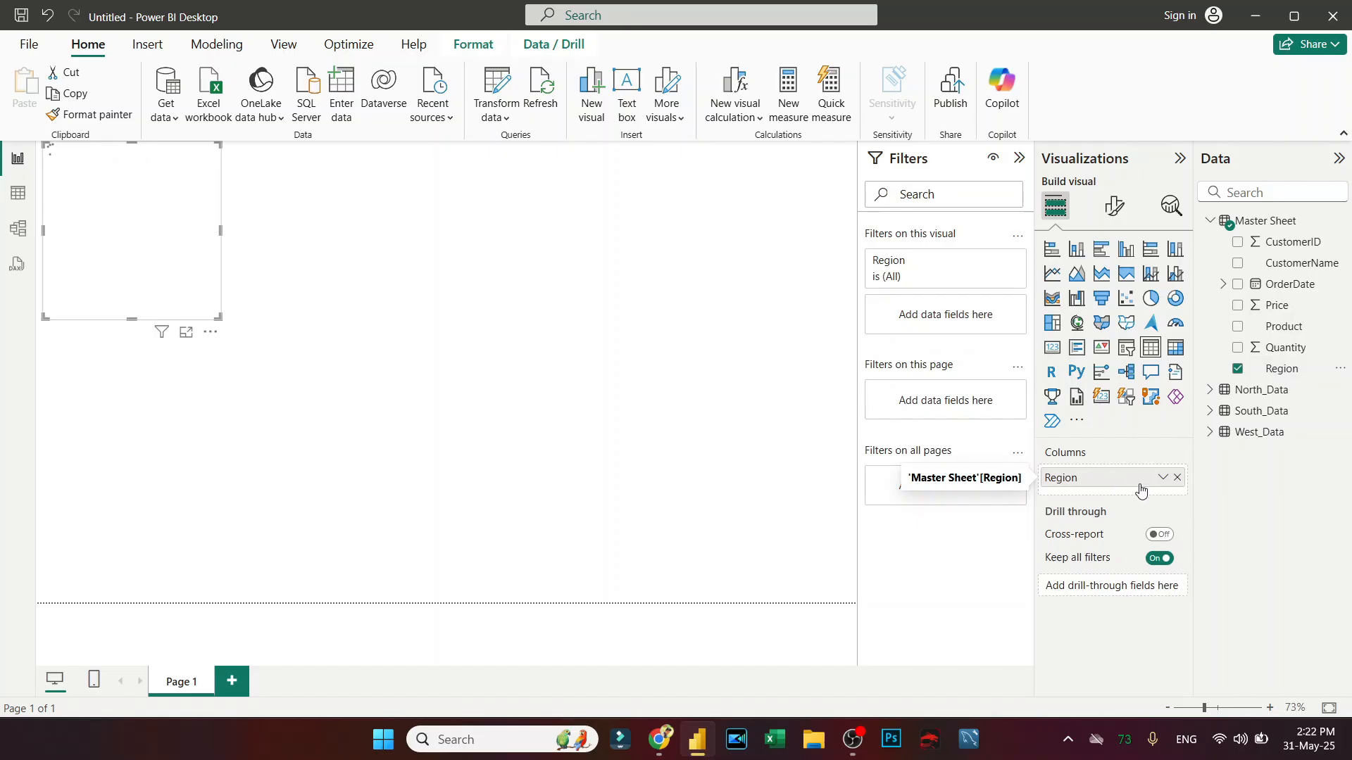
left_click_drag(171, 279, 362, 380)
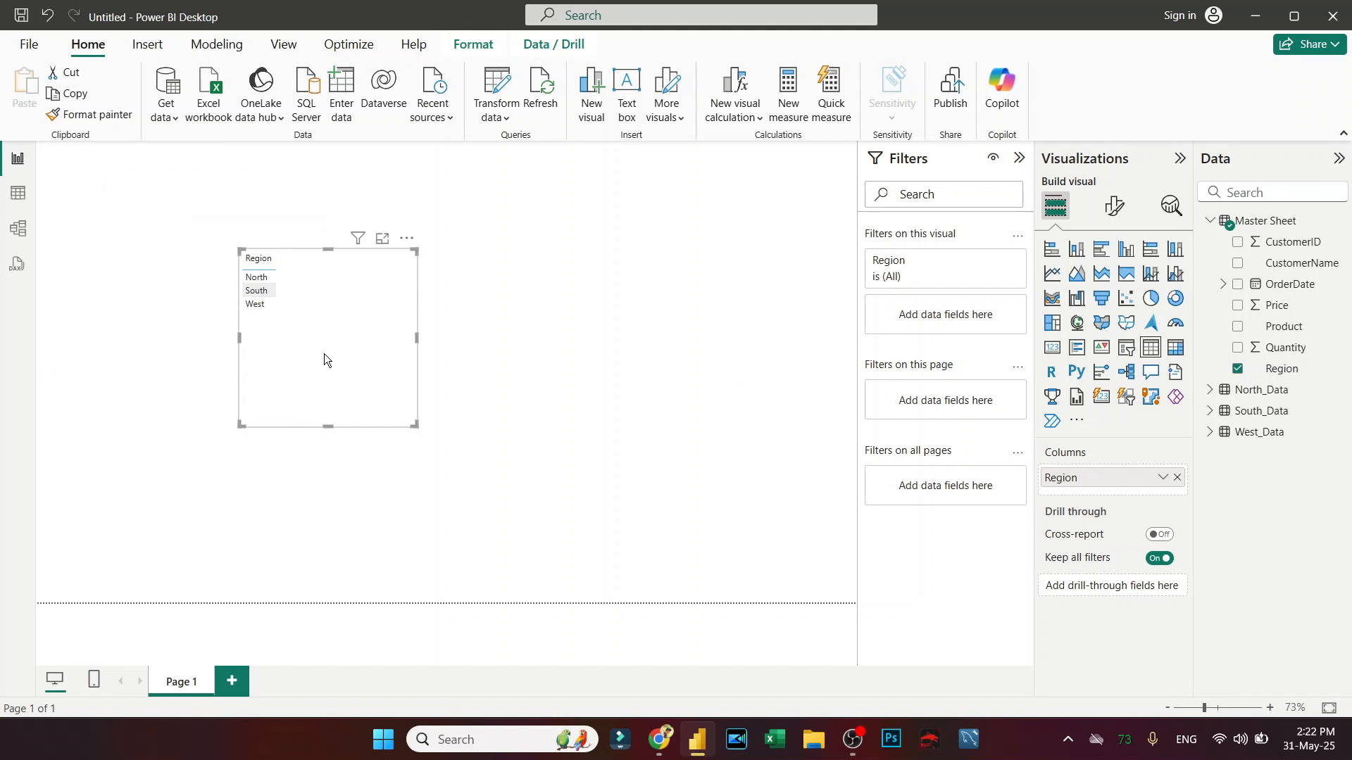
Step: Set the font size of the table visual's values to 18
left_click(1113, 207)
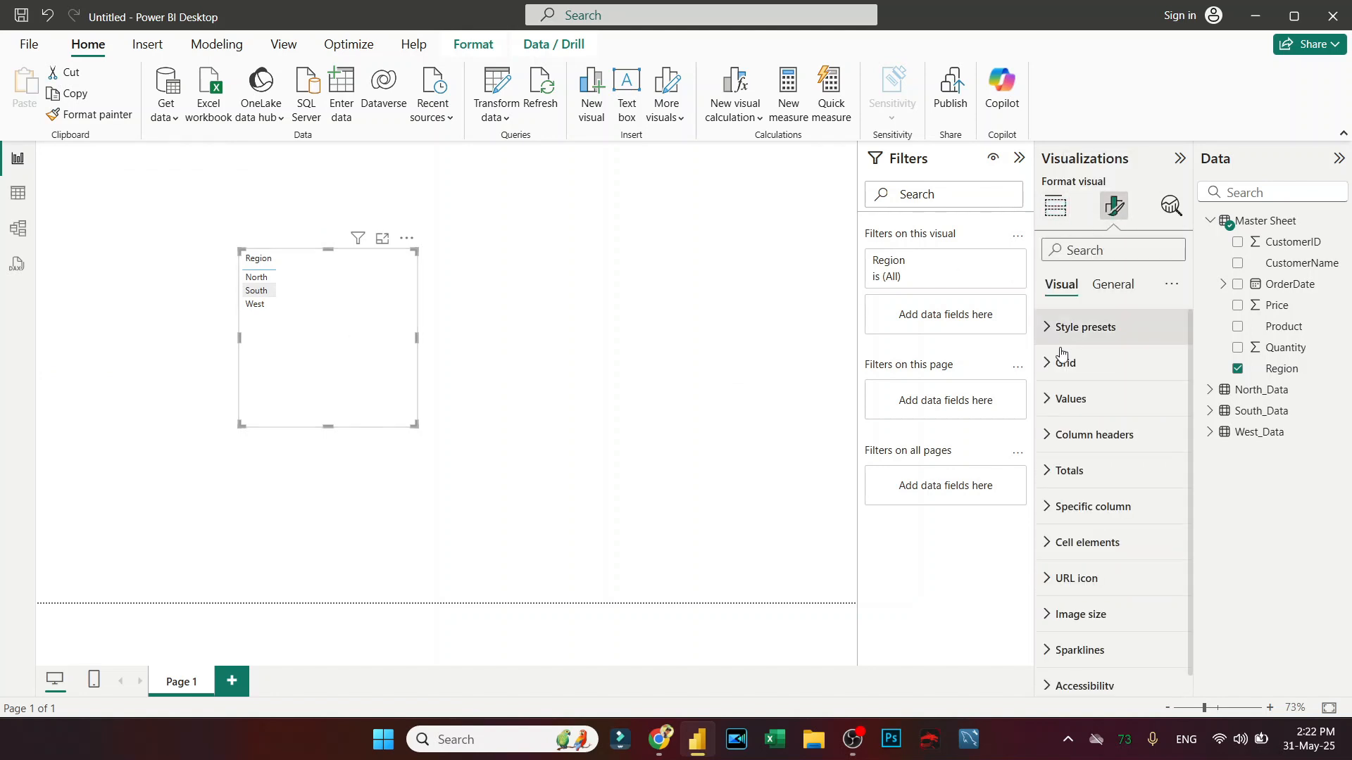
left_click(1064, 398)
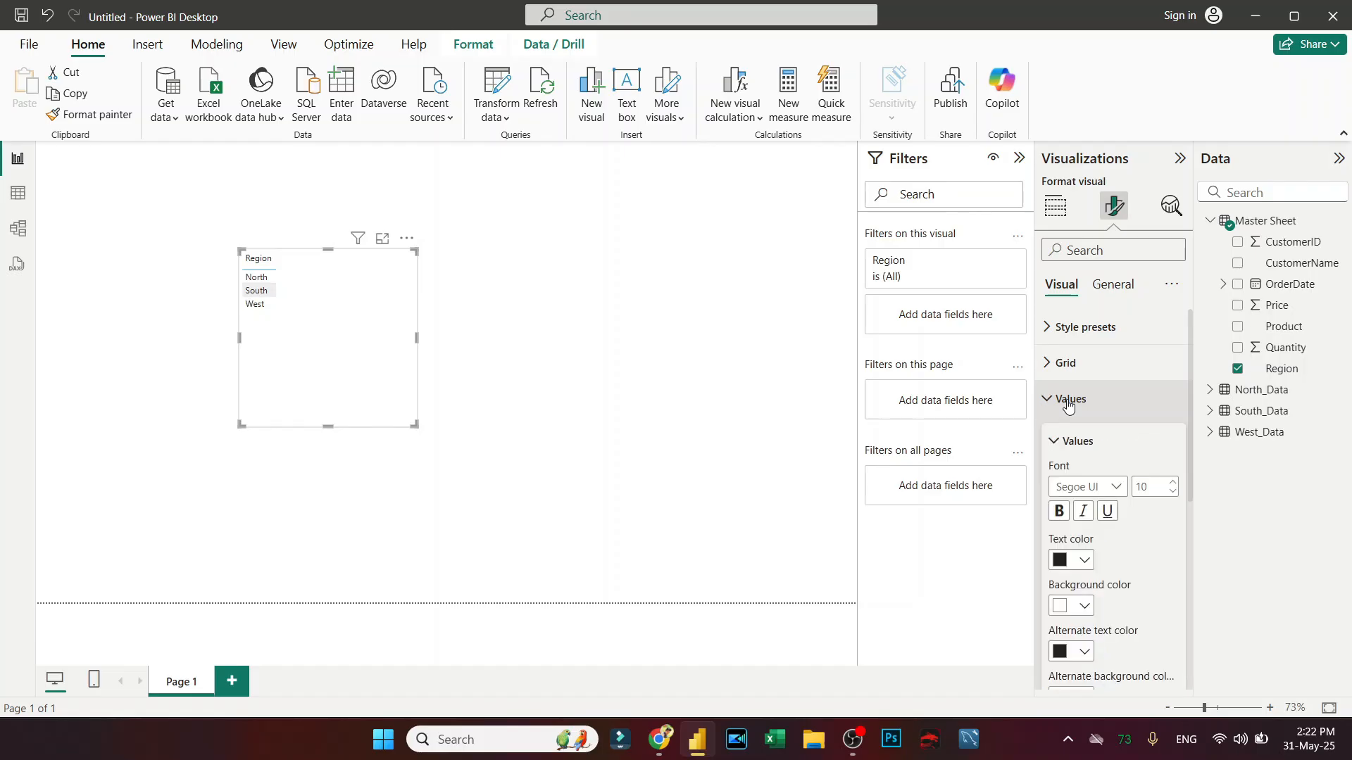
left_click(1173, 486)
left_click(1172, 486)
left_click(1173, 486)
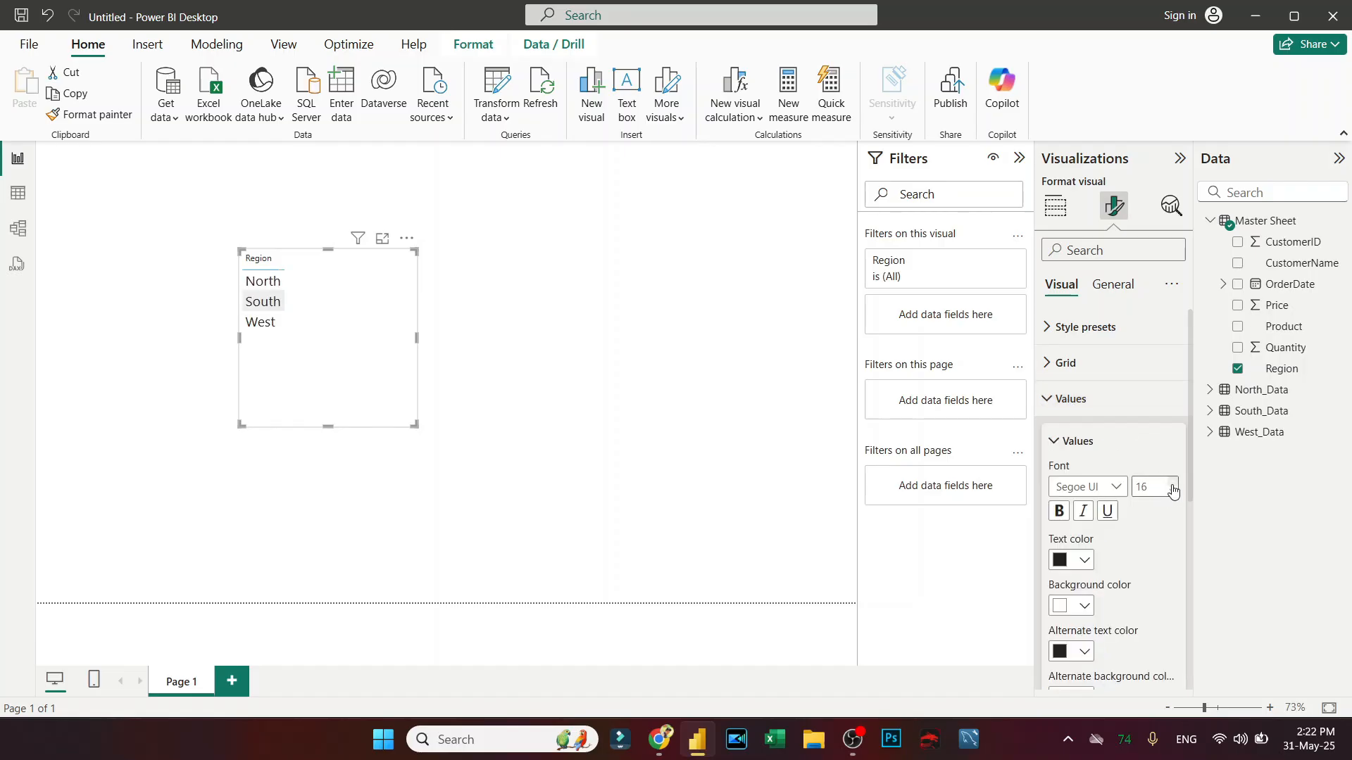
left_click(1172, 485)
left_click(1172, 485)
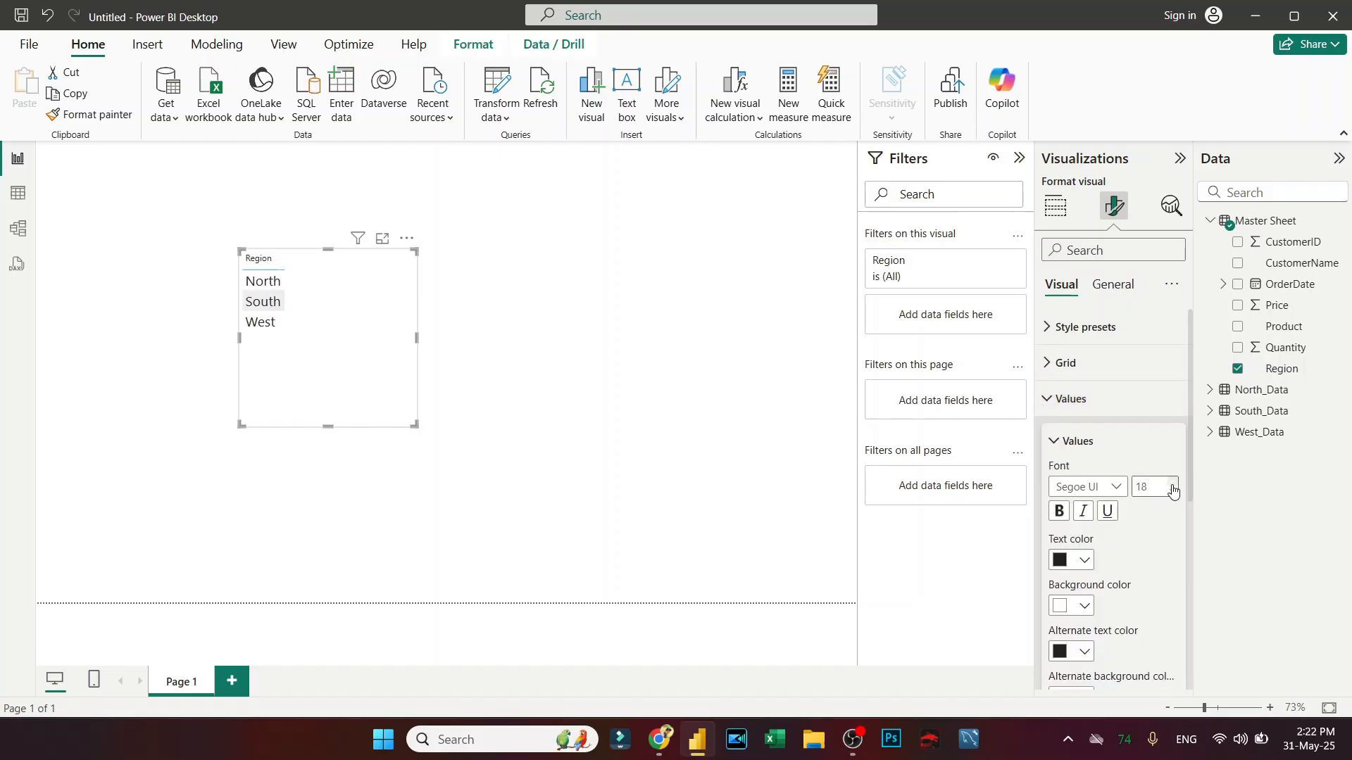
left_click(761, 391)
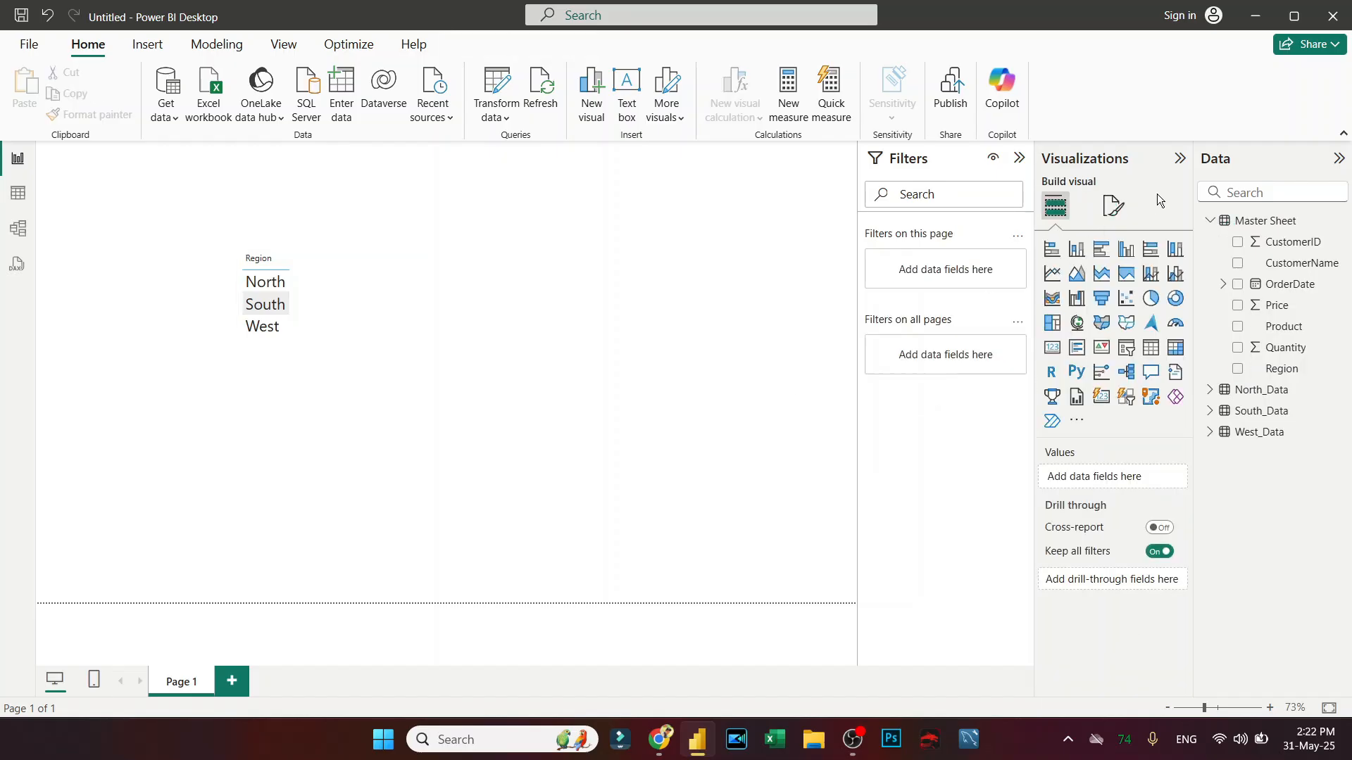
Step: Add Region as a second column of the table visual, summarize it by Count, and reposition the visual slightly
left_click(298, 400)
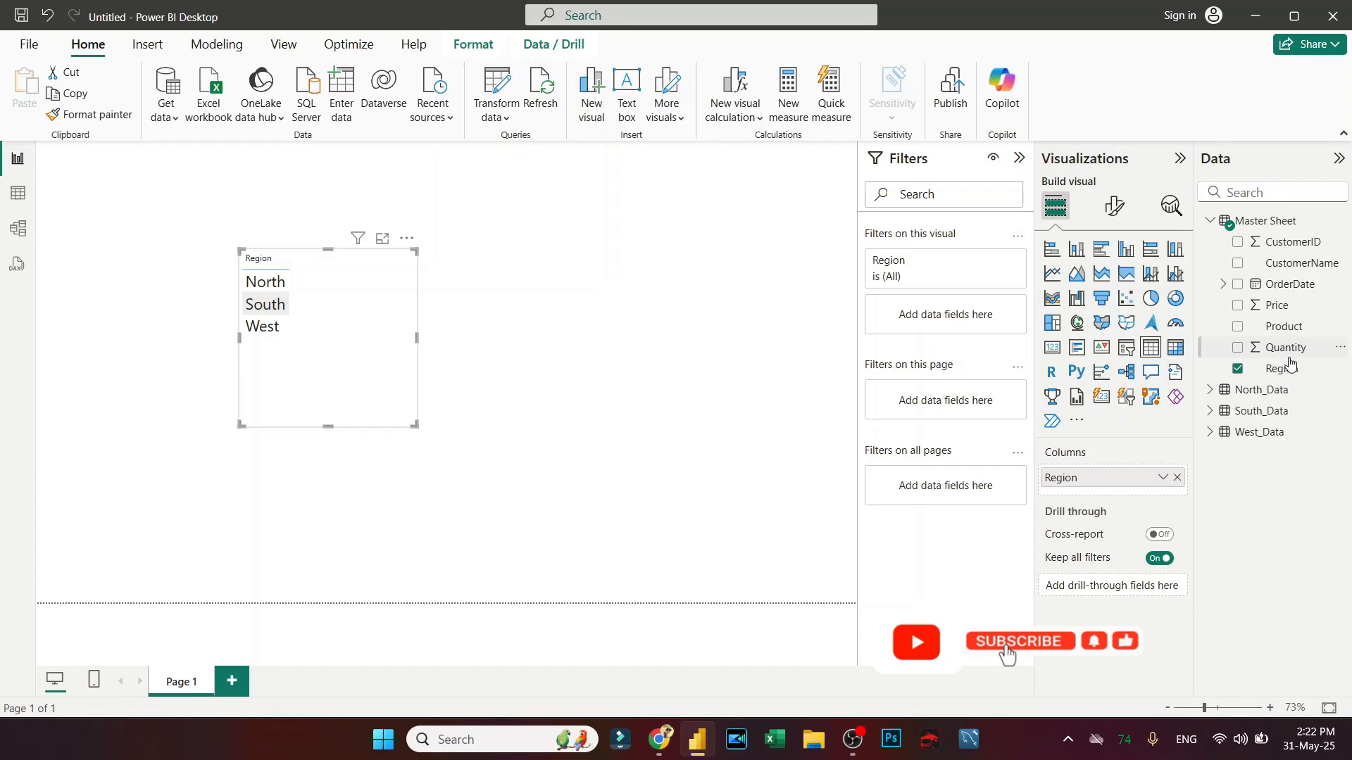
left_click_drag(1290, 366, 1149, 487)
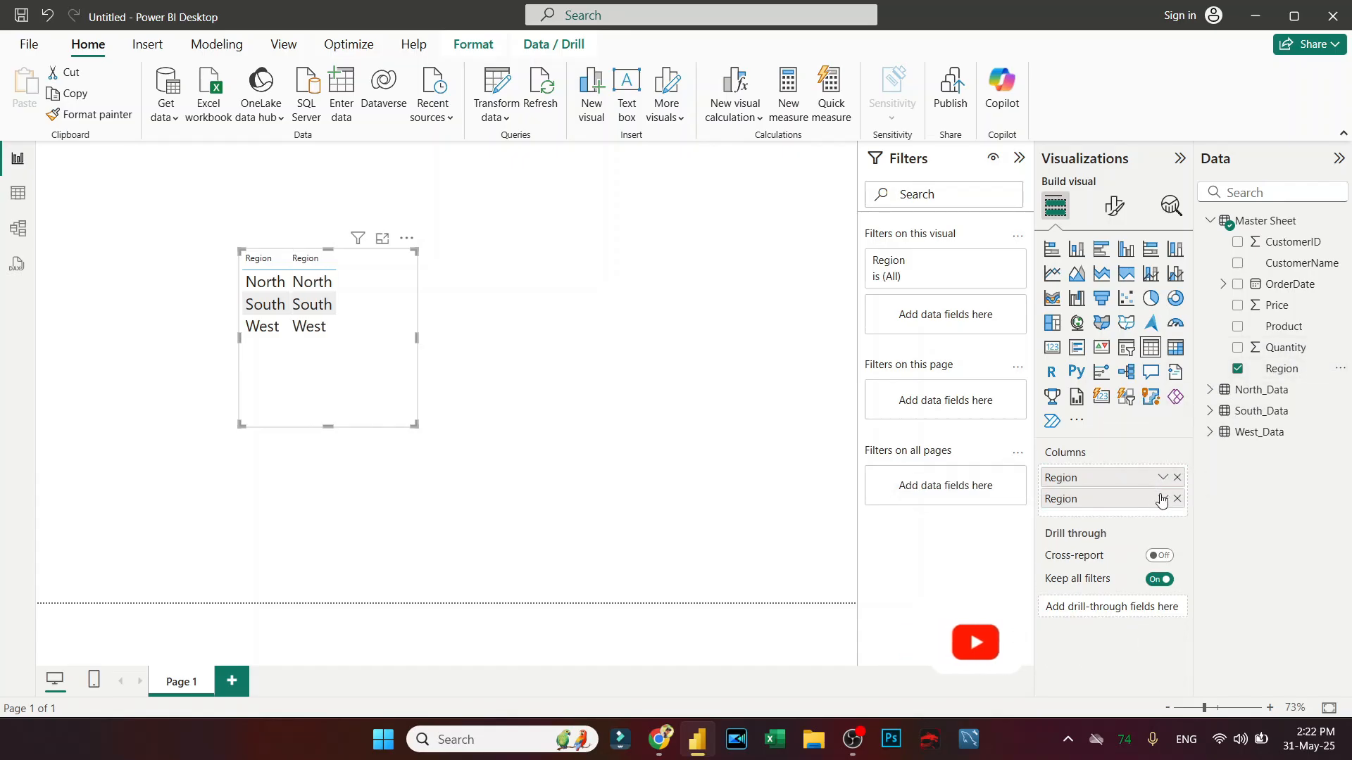
left_click(1163, 498)
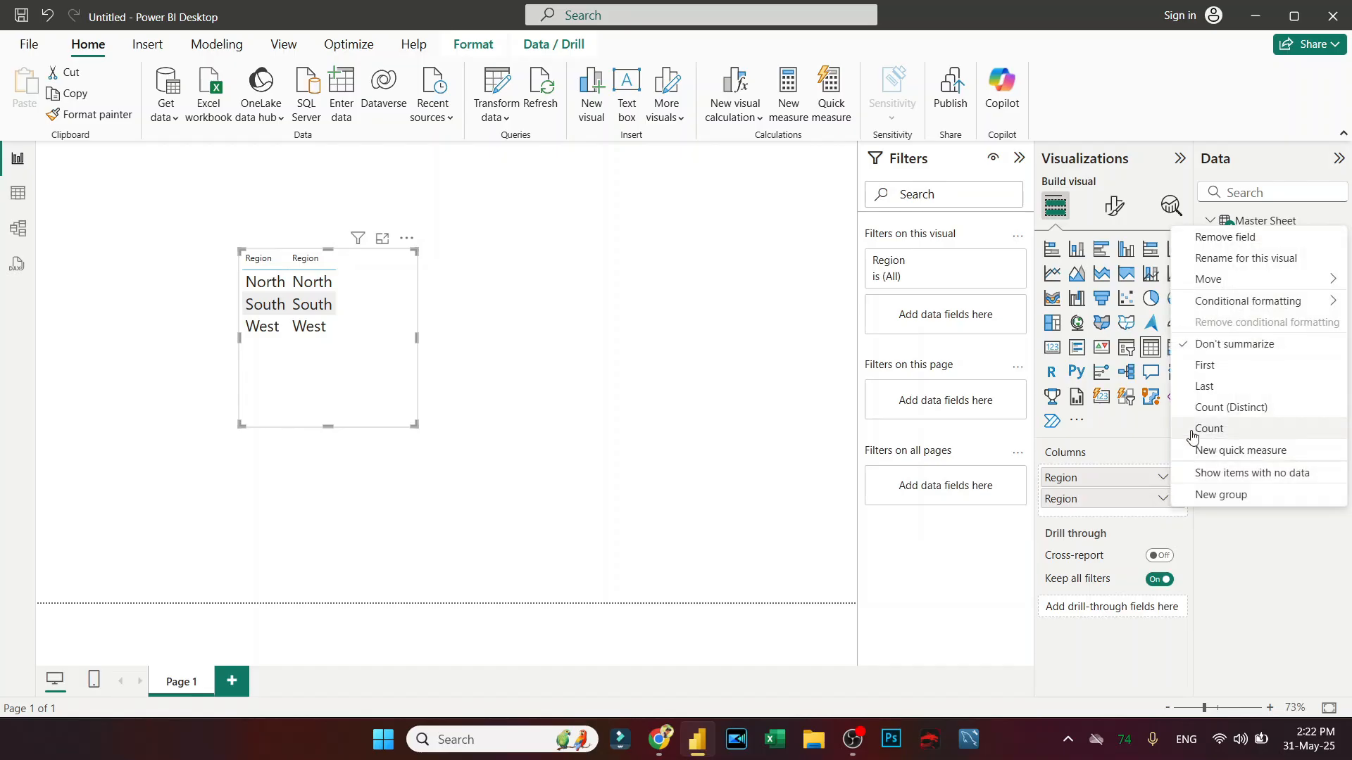
left_click(1190, 429)
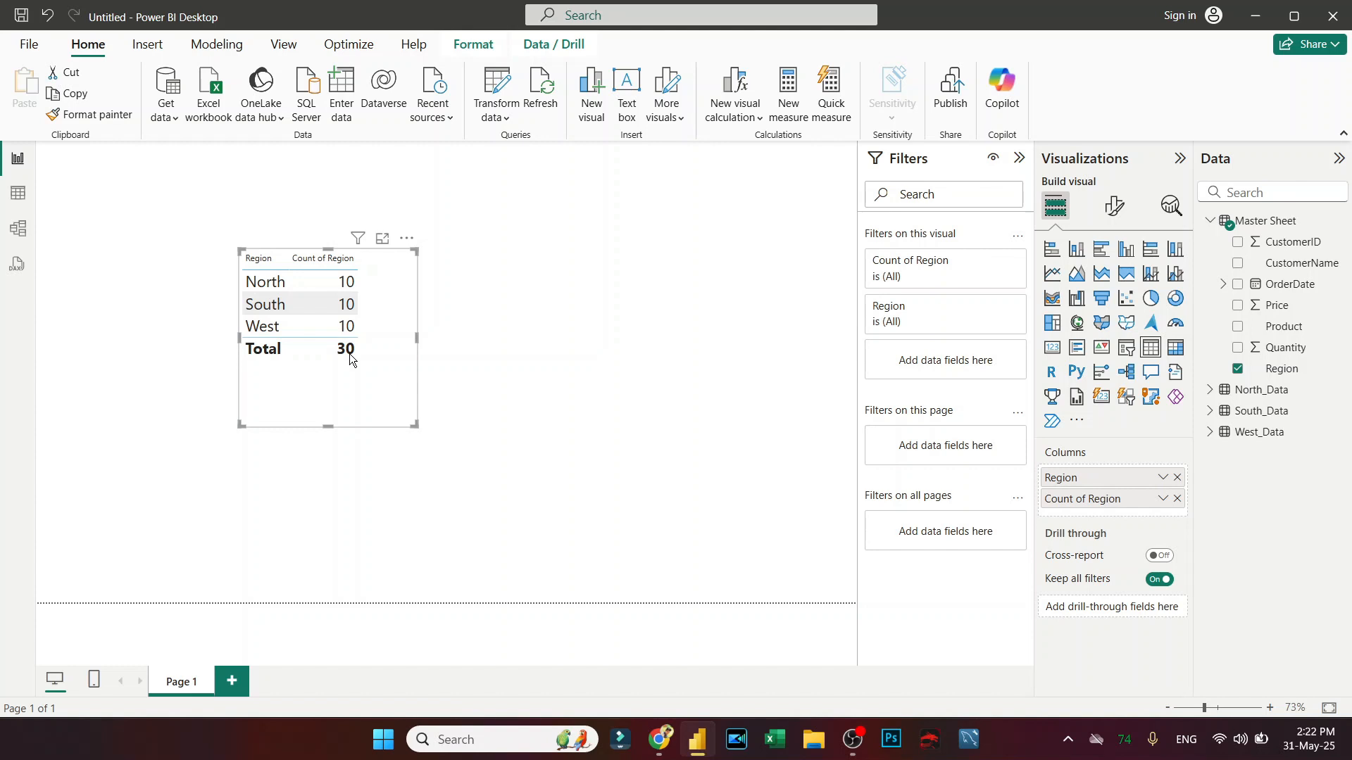
left_click_drag(361, 408, 314, 391)
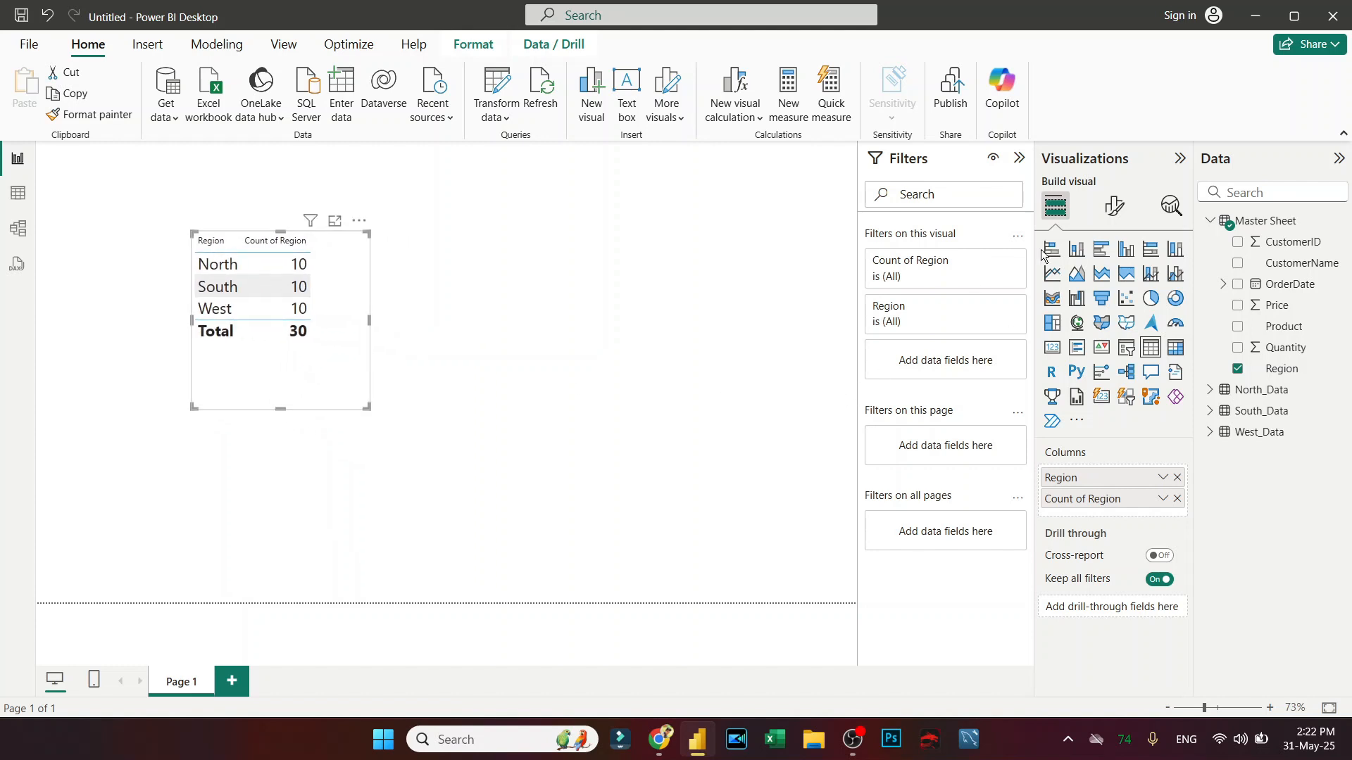
left_click(1211, 221)
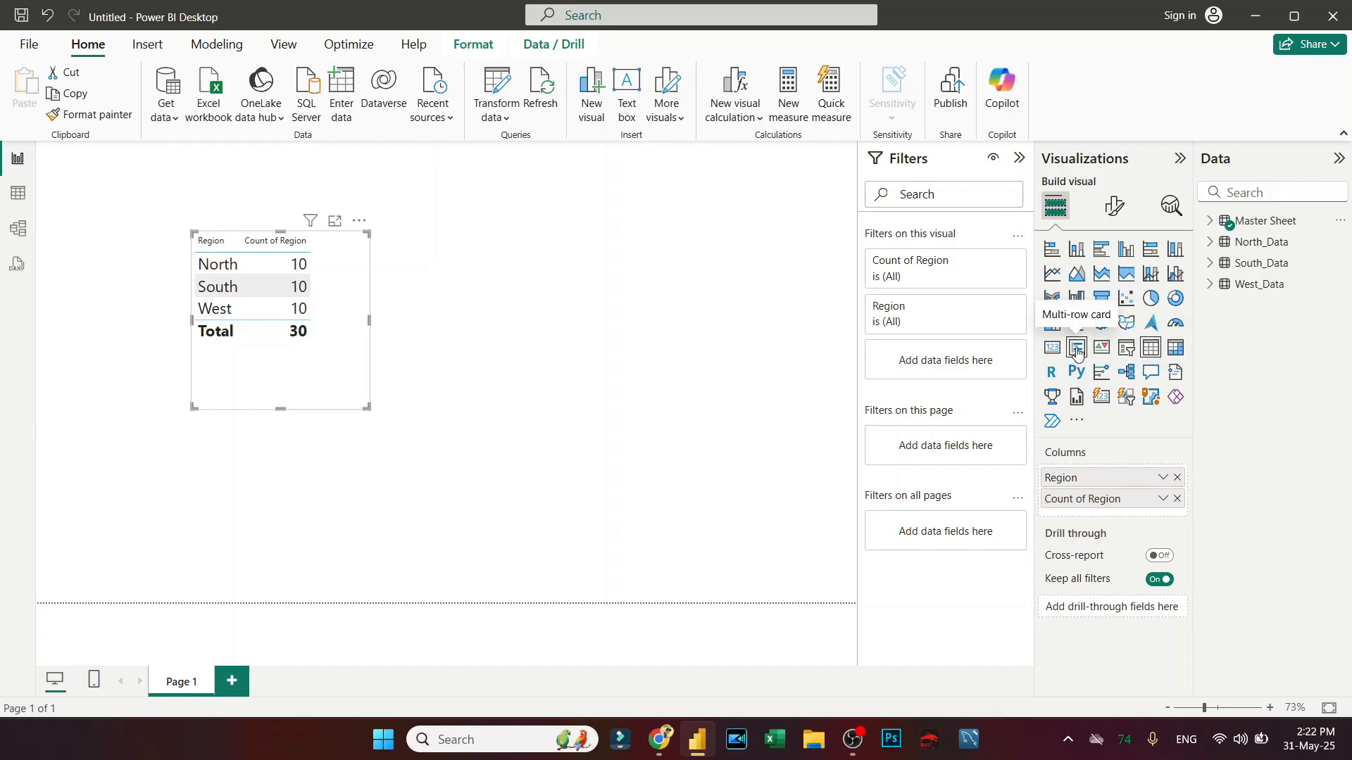
left_click(1052, 347)
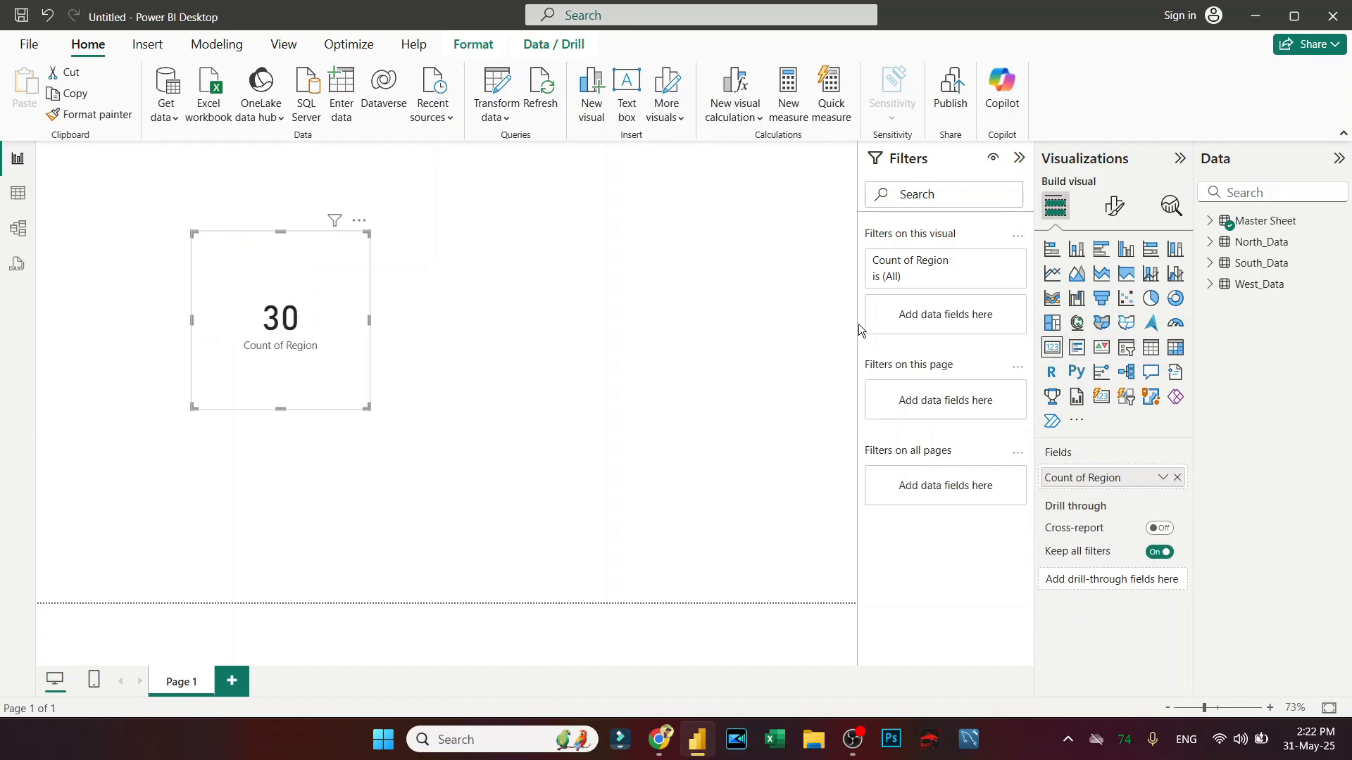
key("ctrl+z")
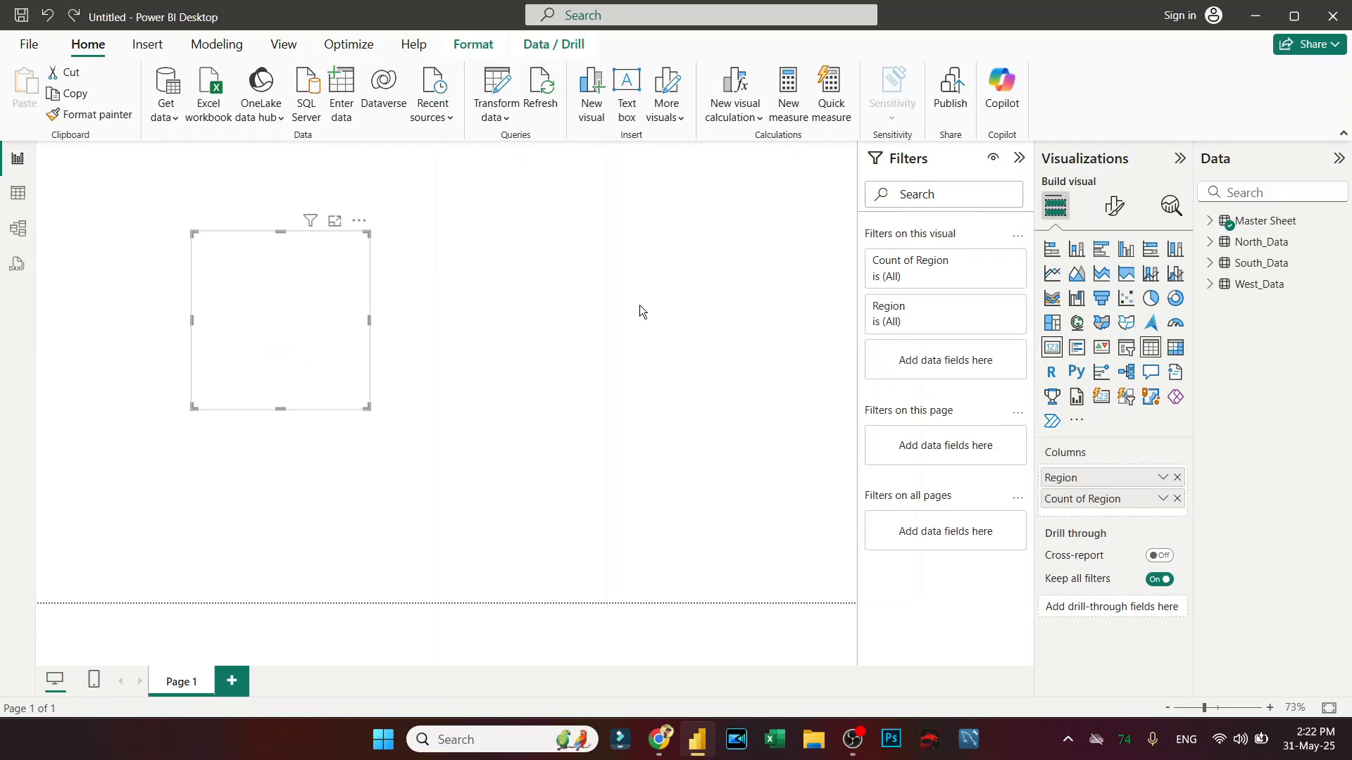
left_click(639, 305)
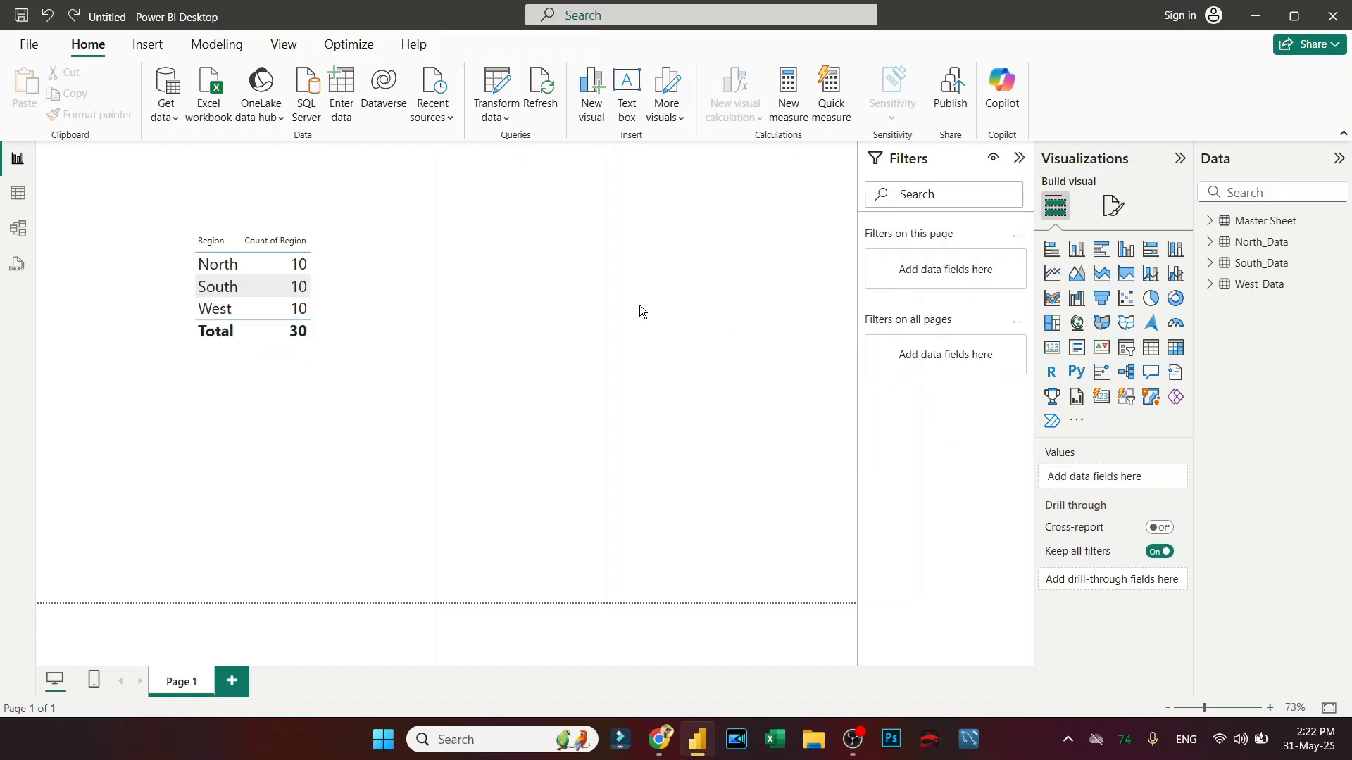
Step: Insert a card visual beside the region table and show the Count of Region from North_Data in it
left_click(1052, 348)
left_click_drag(205, 468, 470, 281)
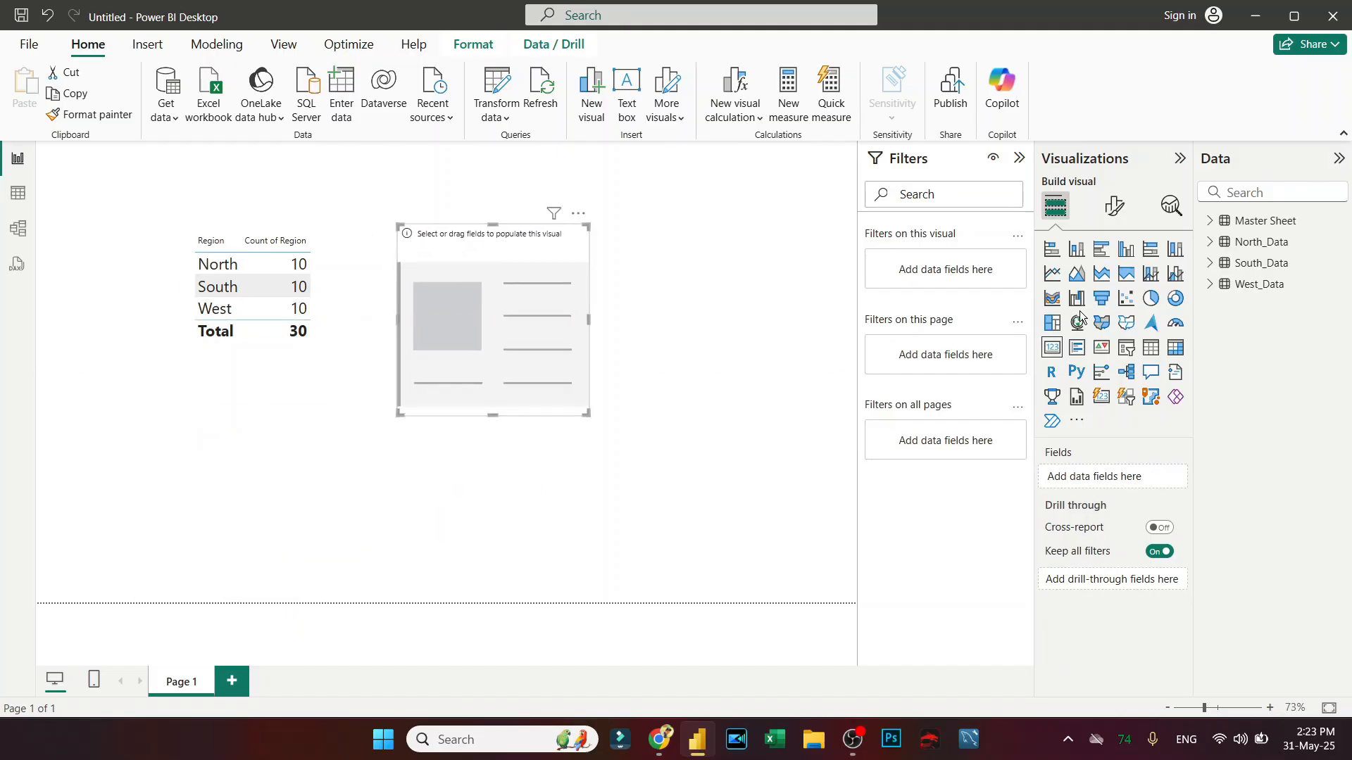
left_click(1211, 241)
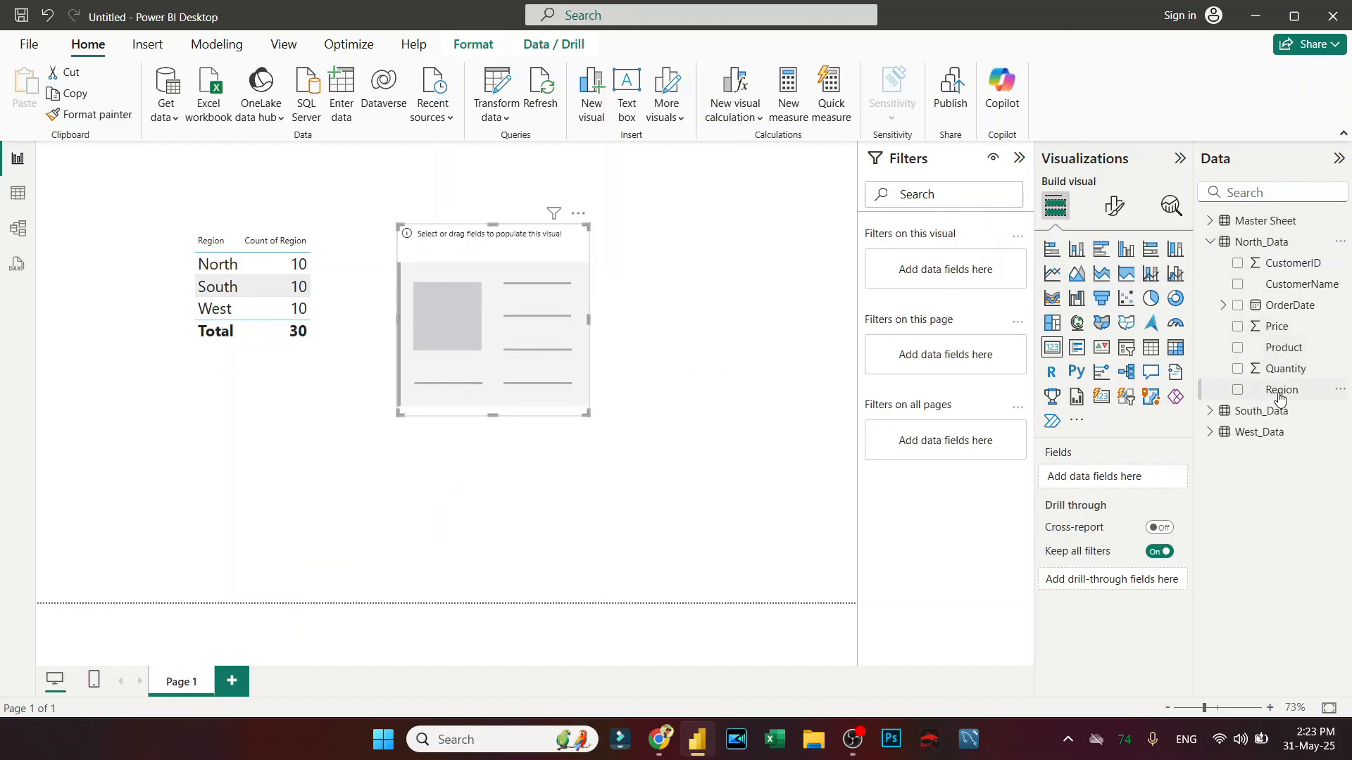
left_click_drag(1280, 397, 1111, 480)
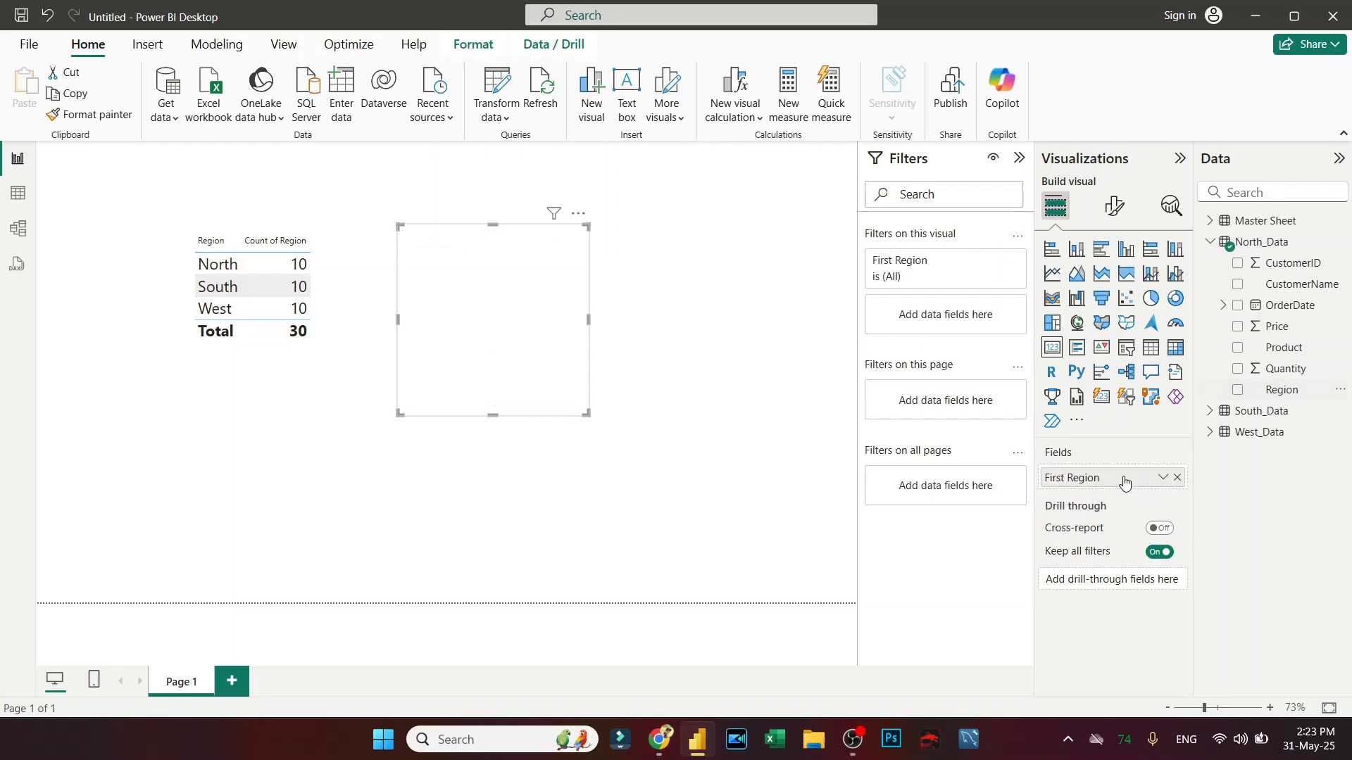
left_click(1162, 478)
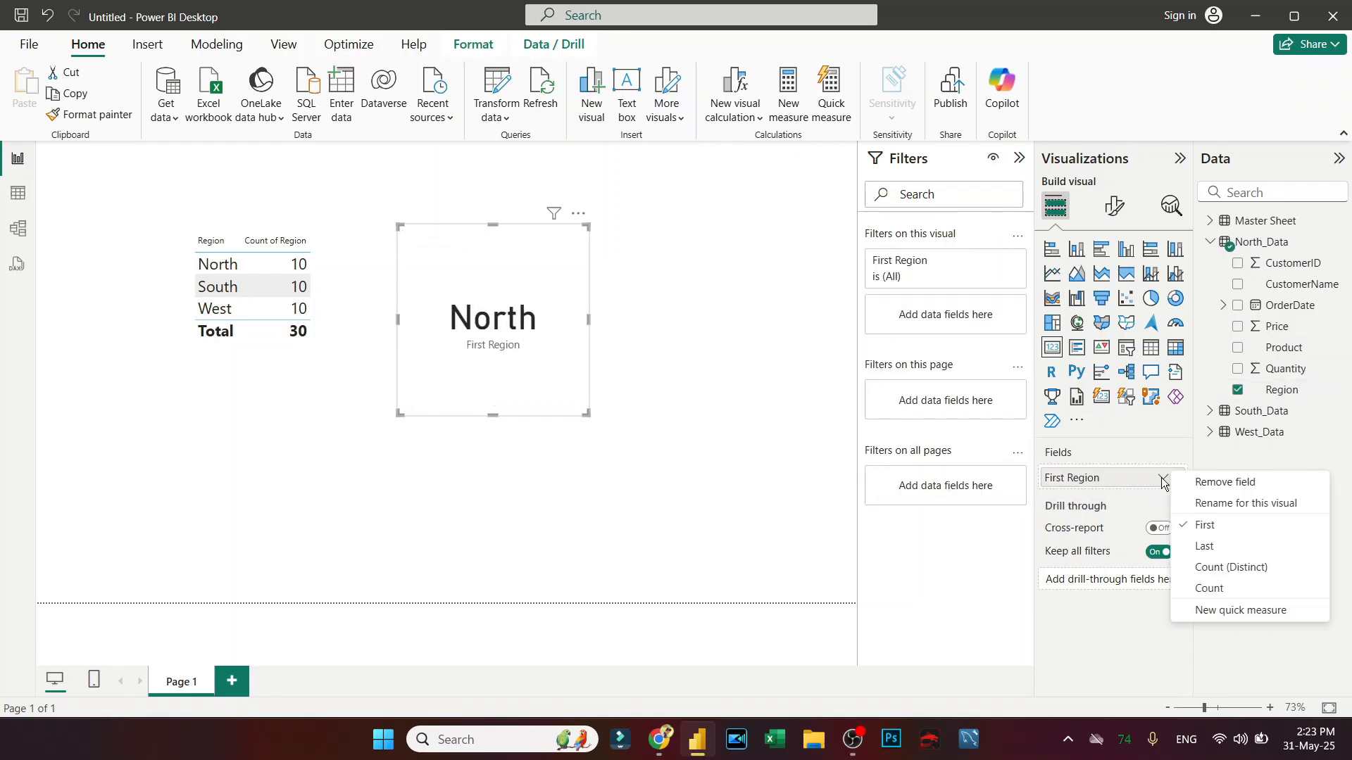
left_click(1205, 589)
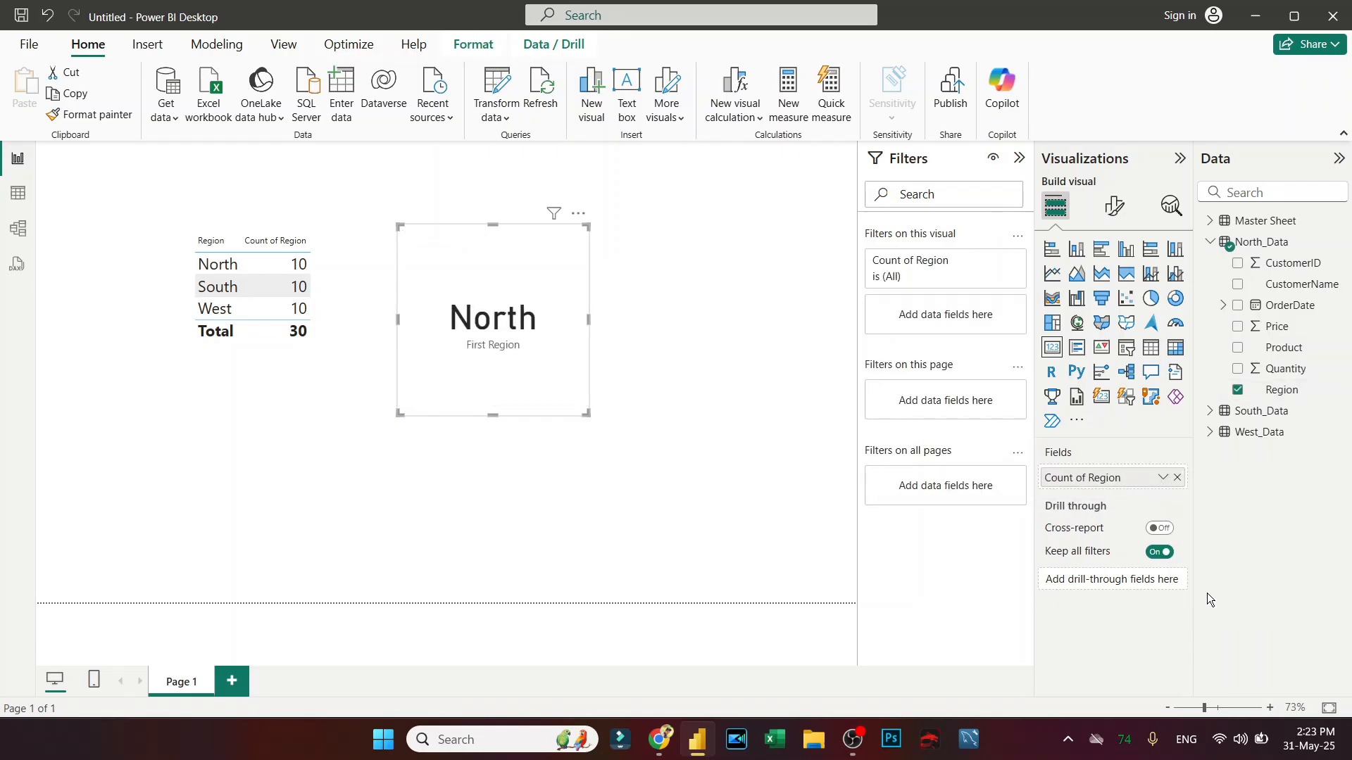
Step: Replace the card's field with Region from South_Data, summarized by Count
left_click(1177, 478)
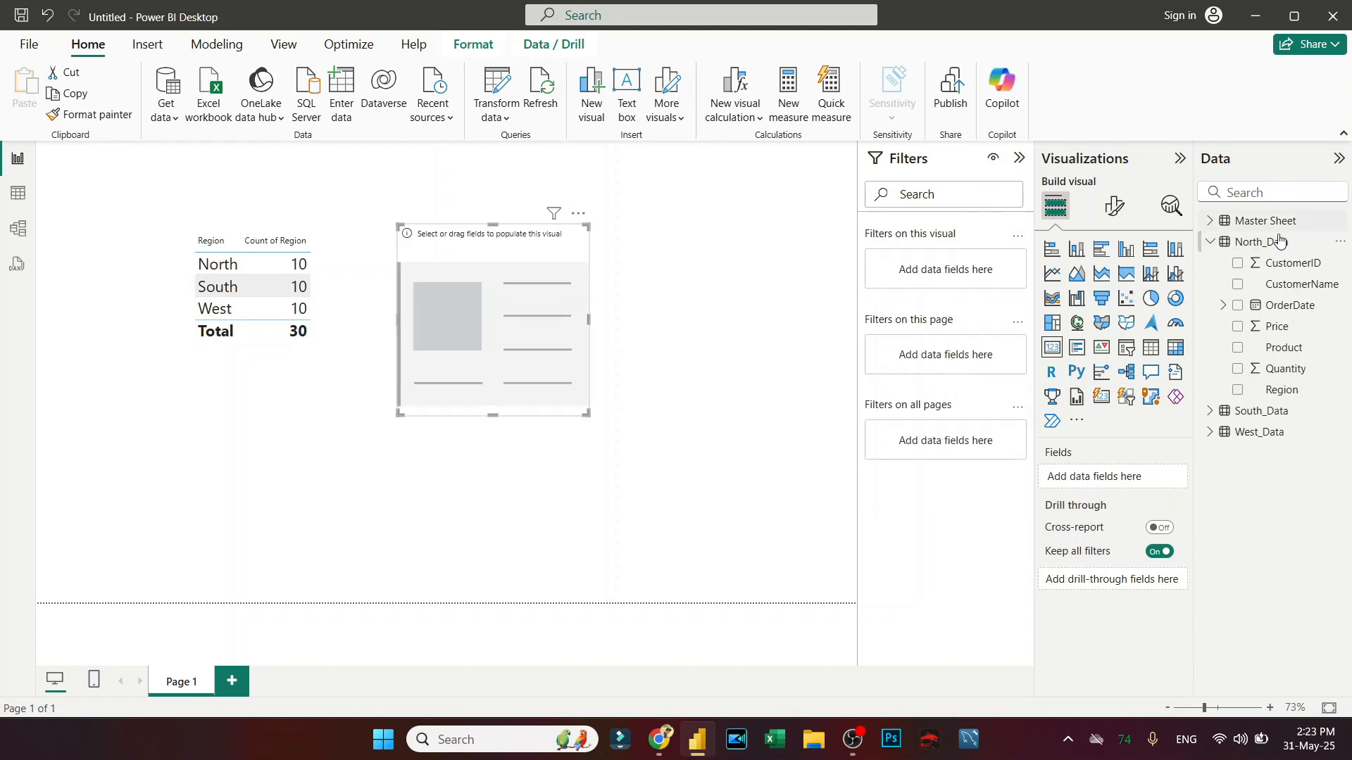
left_click(1210, 243)
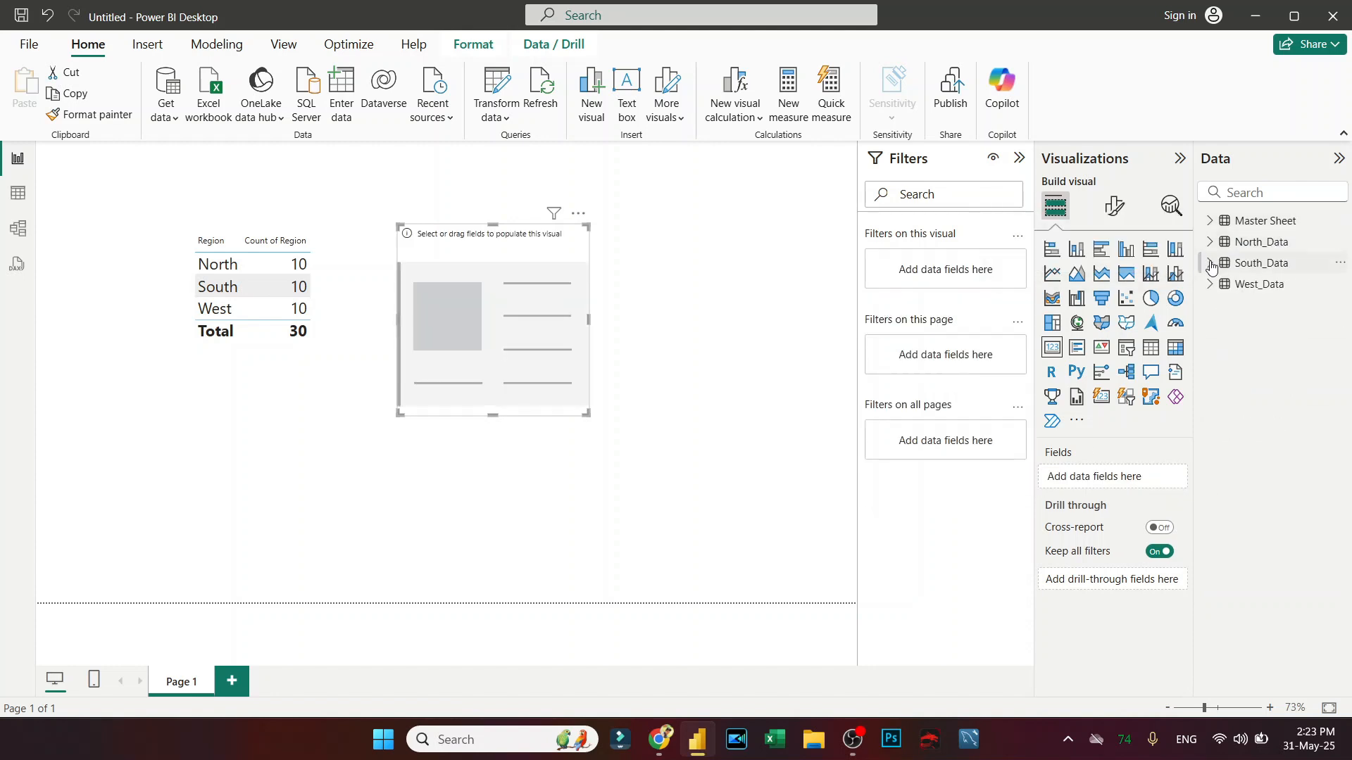
left_click(1211, 263)
left_click(1238, 411)
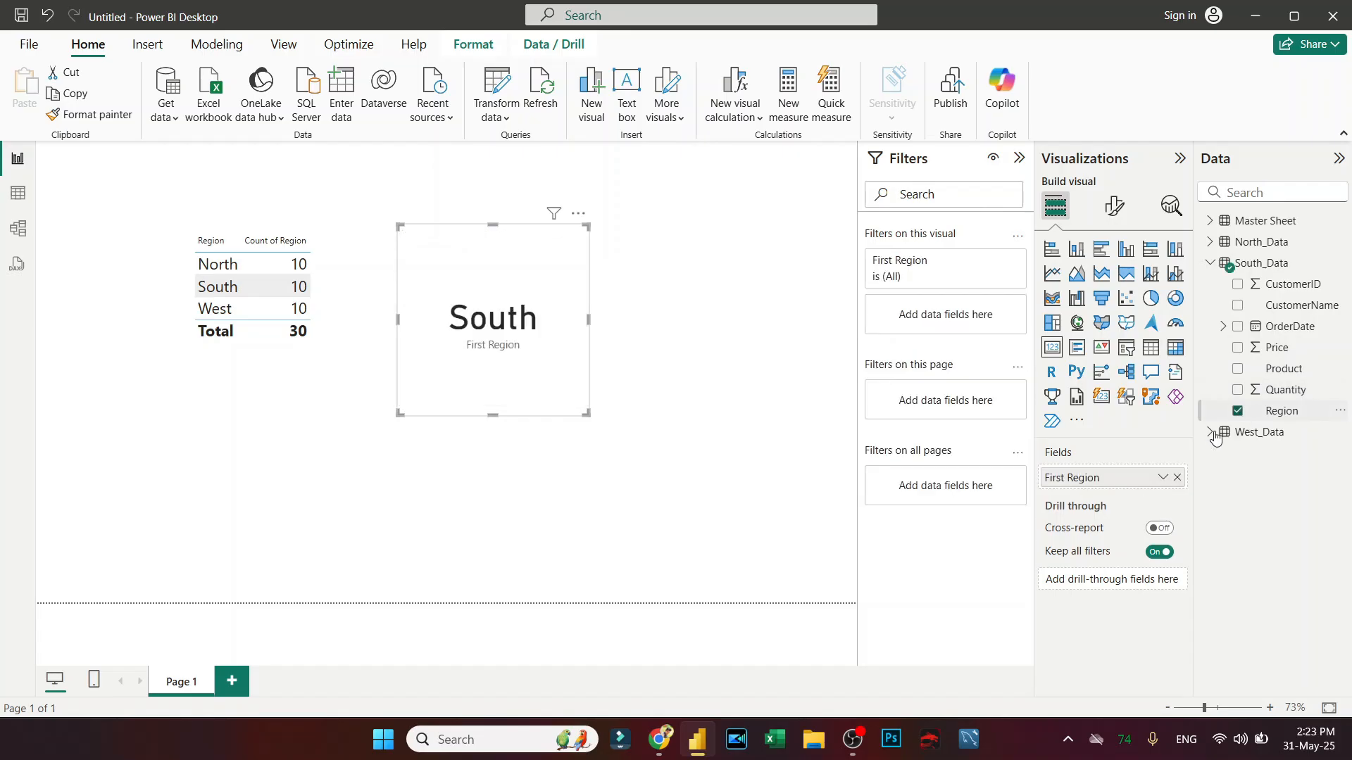
left_click(1163, 478)
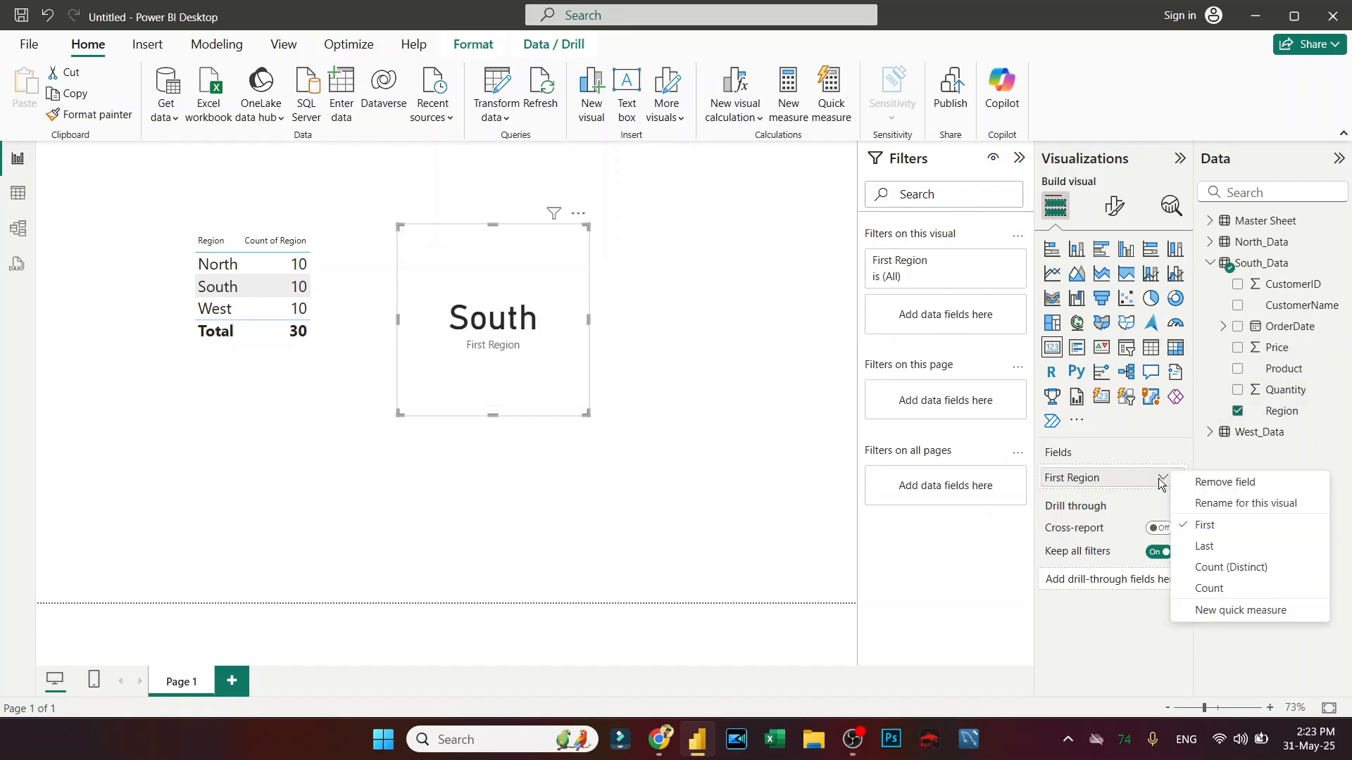
left_click(1205, 587)
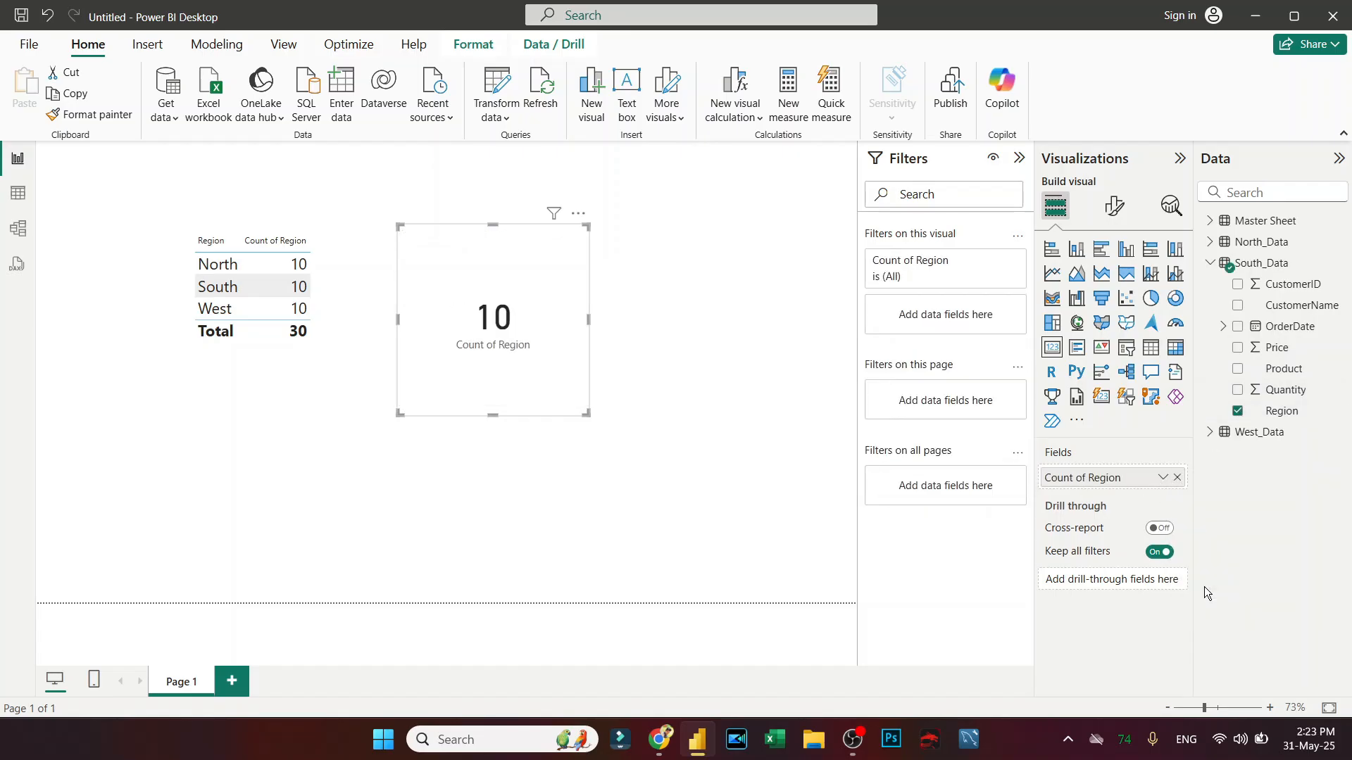
Step: Replace the card's field with Region from West_Data, summarized by Count
left_click(1176, 477)
left_click(1210, 263)
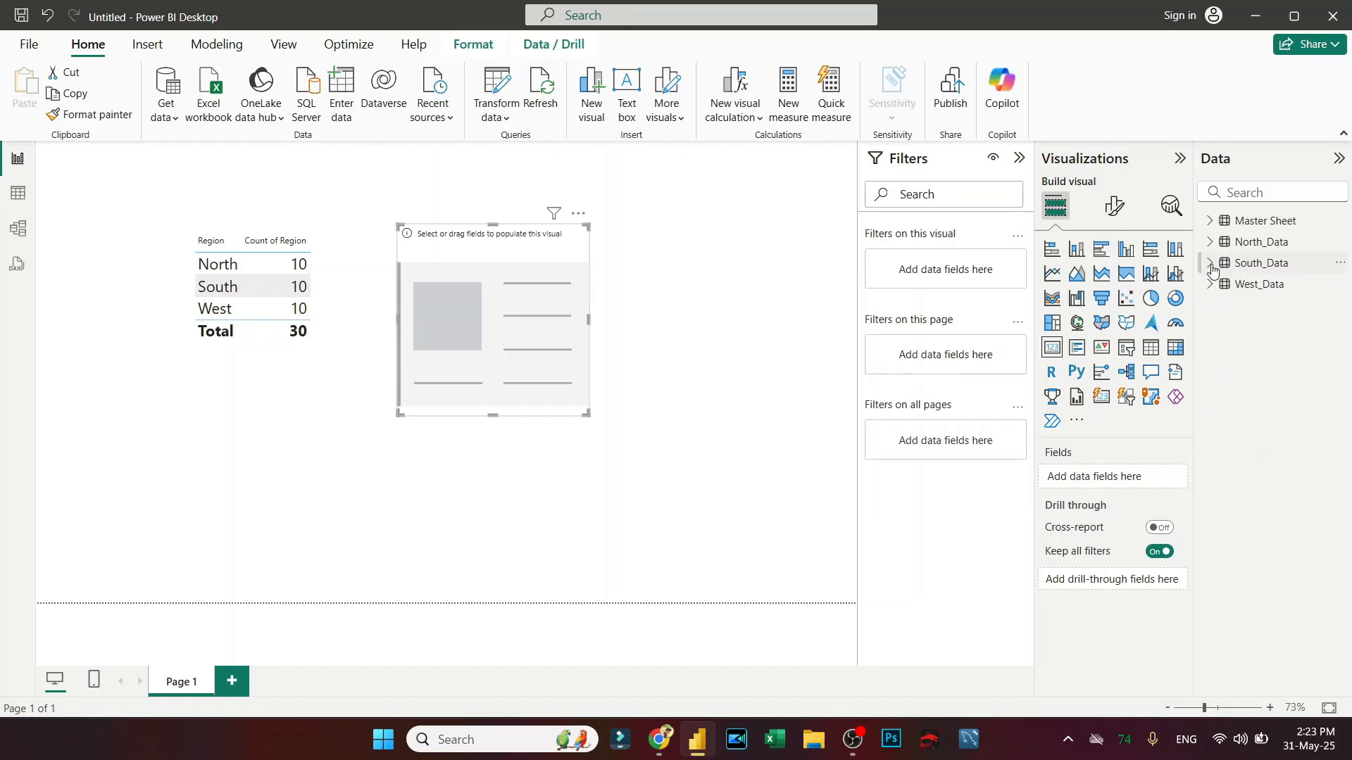
left_click(1210, 283)
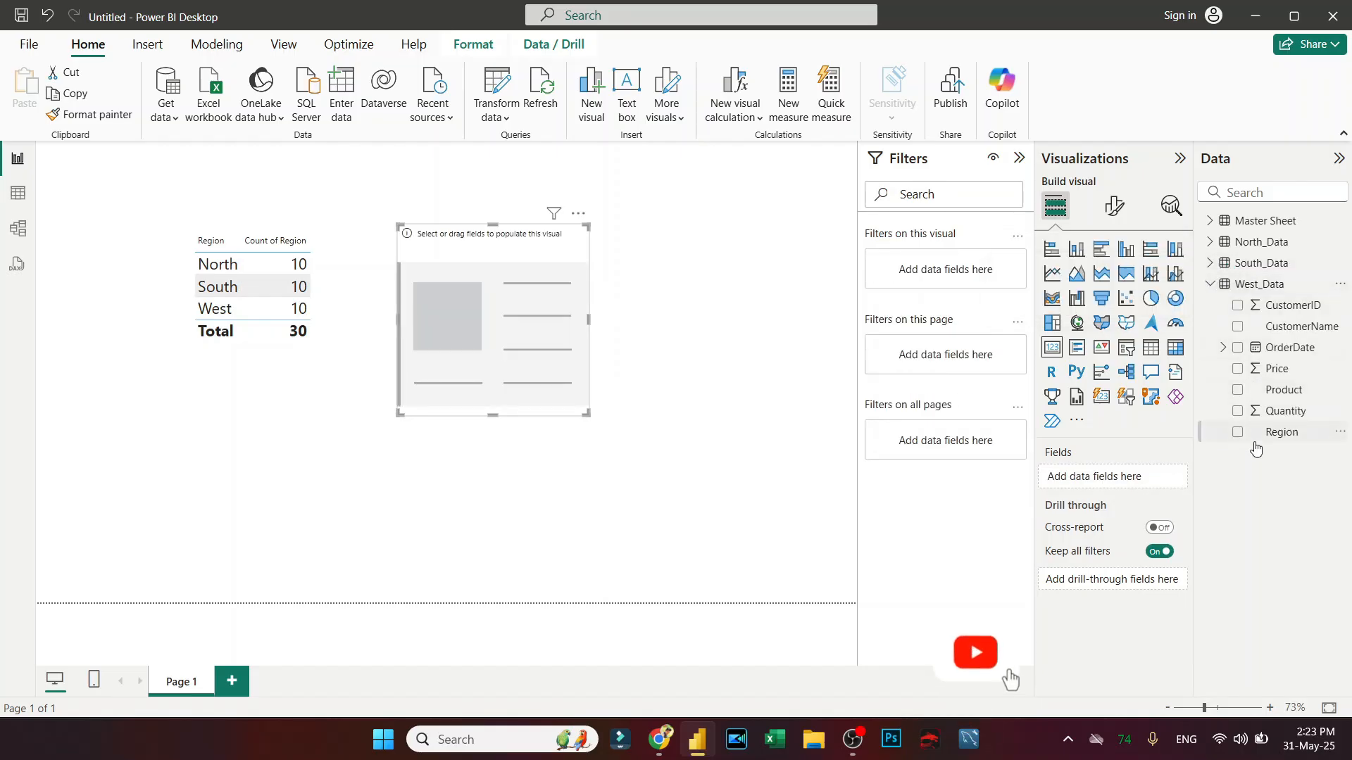
left_click_drag(1248, 435, 1141, 483)
left_click(1163, 478)
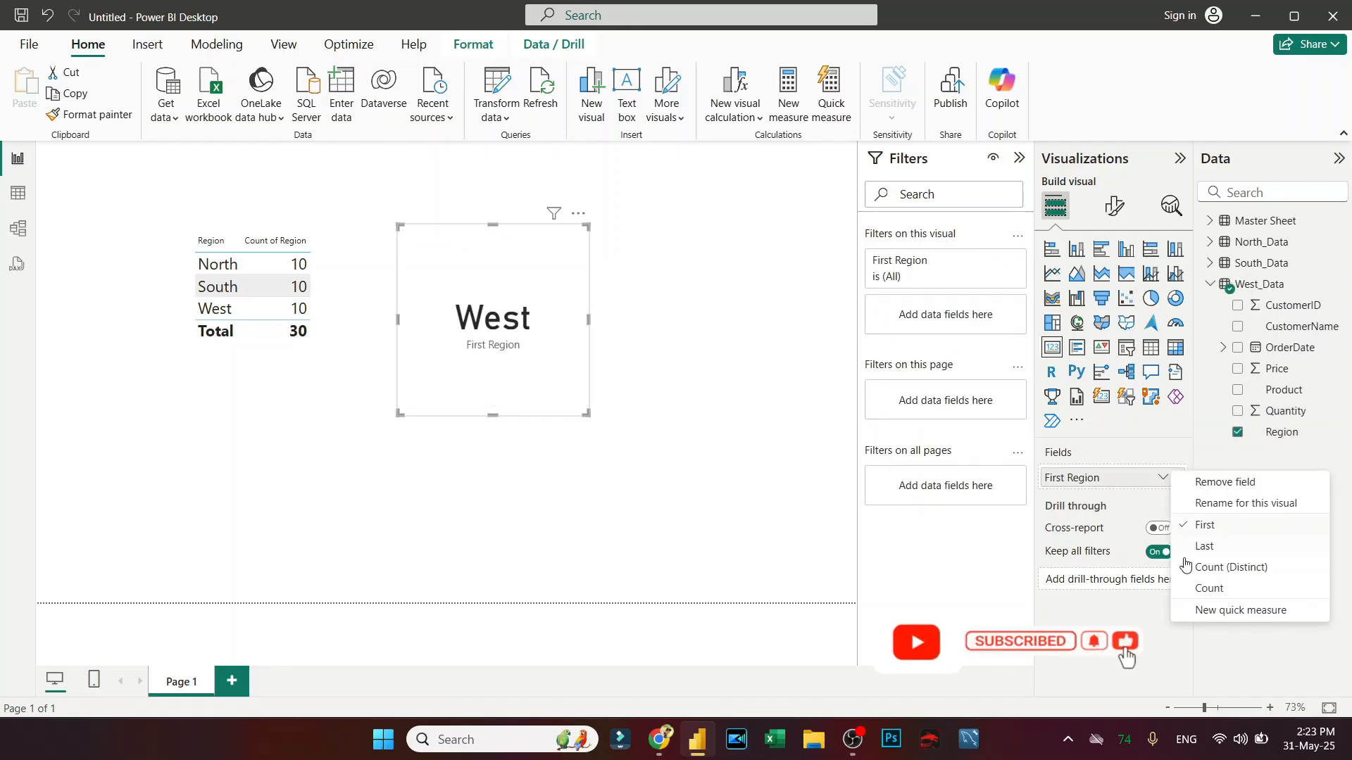
left_click(1203, 589)
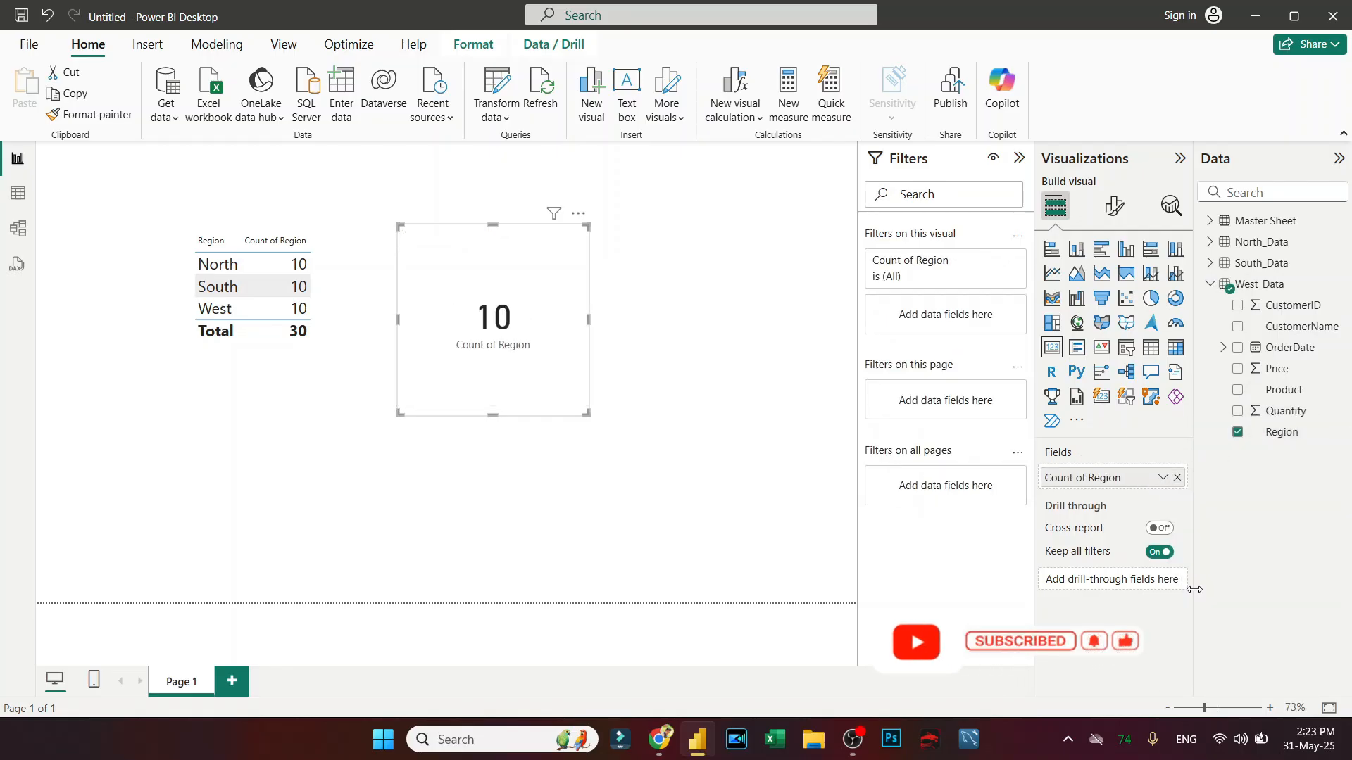
Step: Delete the card visual from the report page and collapse the West_Data fields
left_click(505, 467)
left_click(511, 391)
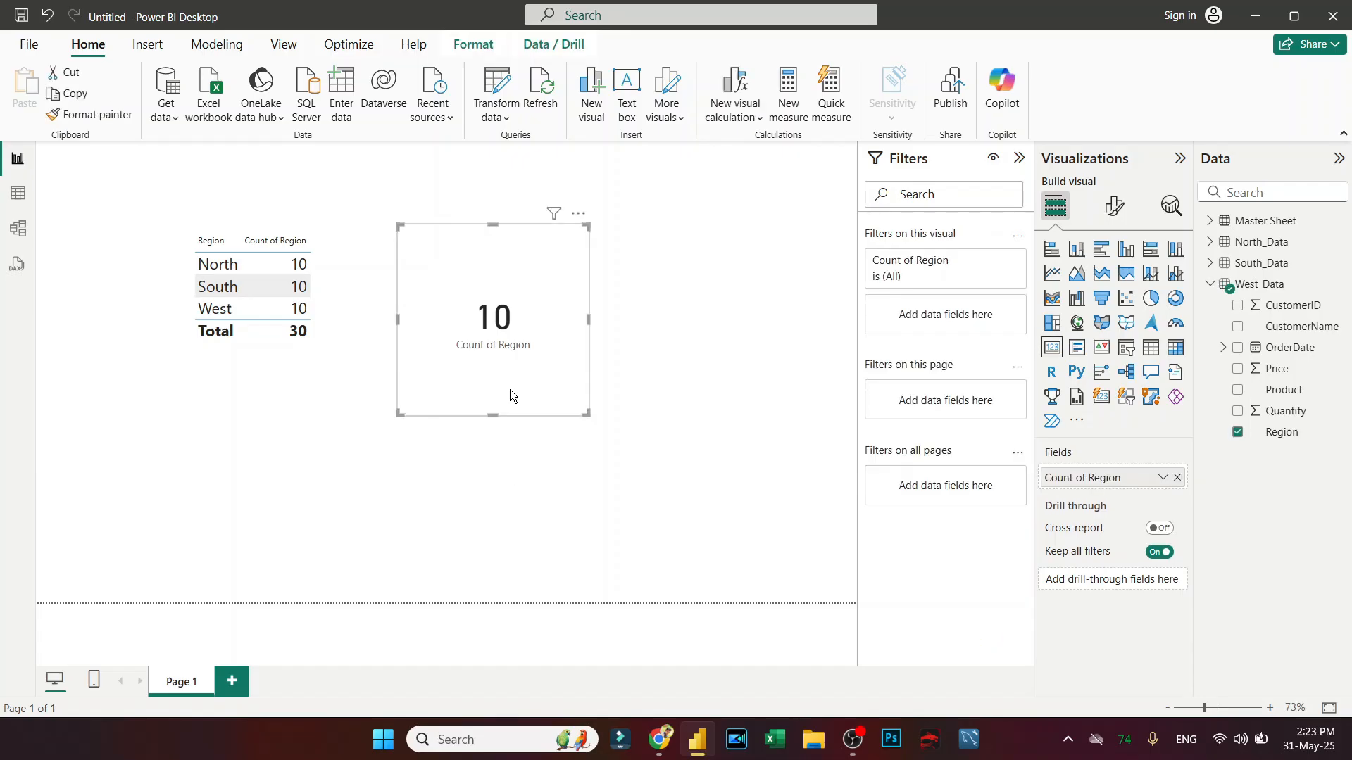
key("Delete")
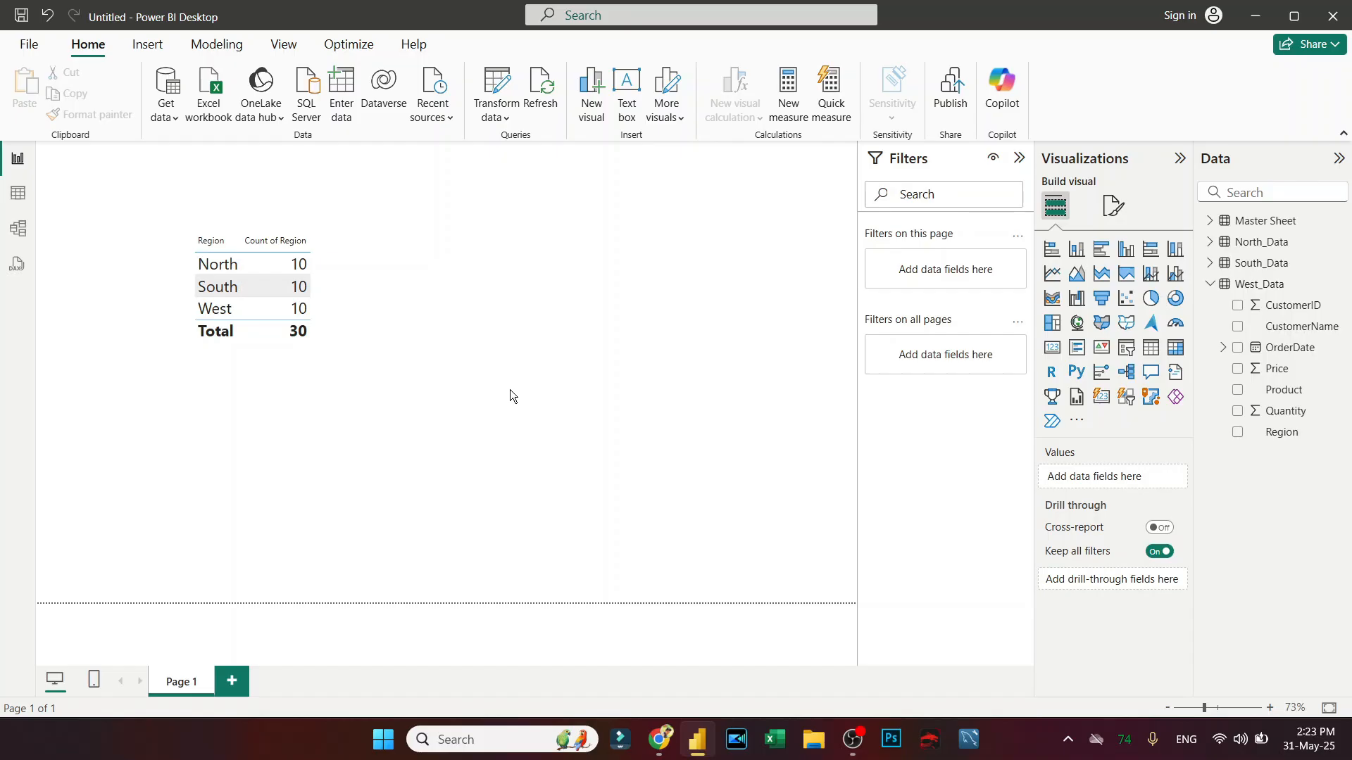
left_click(1210, 285)
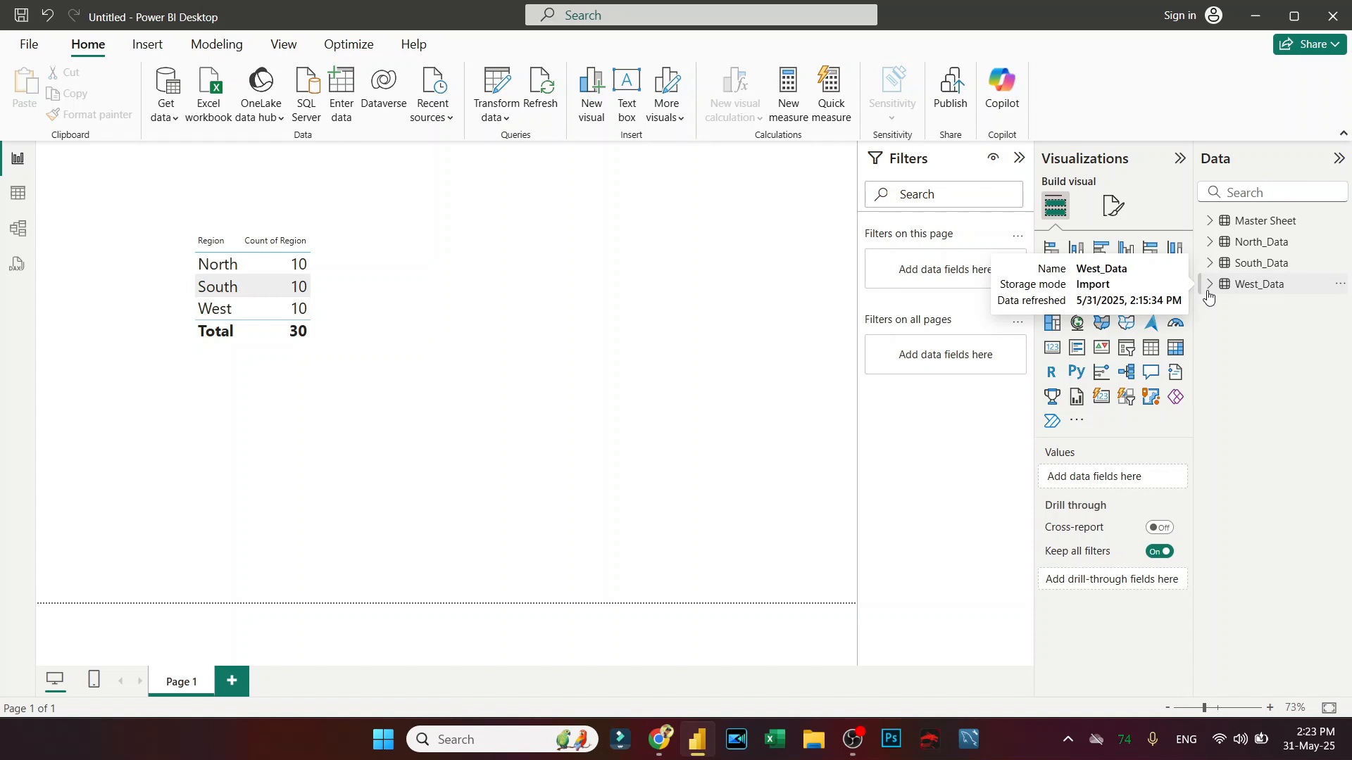
Step: Go through the three regional tables in the data list and refresh the data of all tables in the report
left_click(1263, 295)
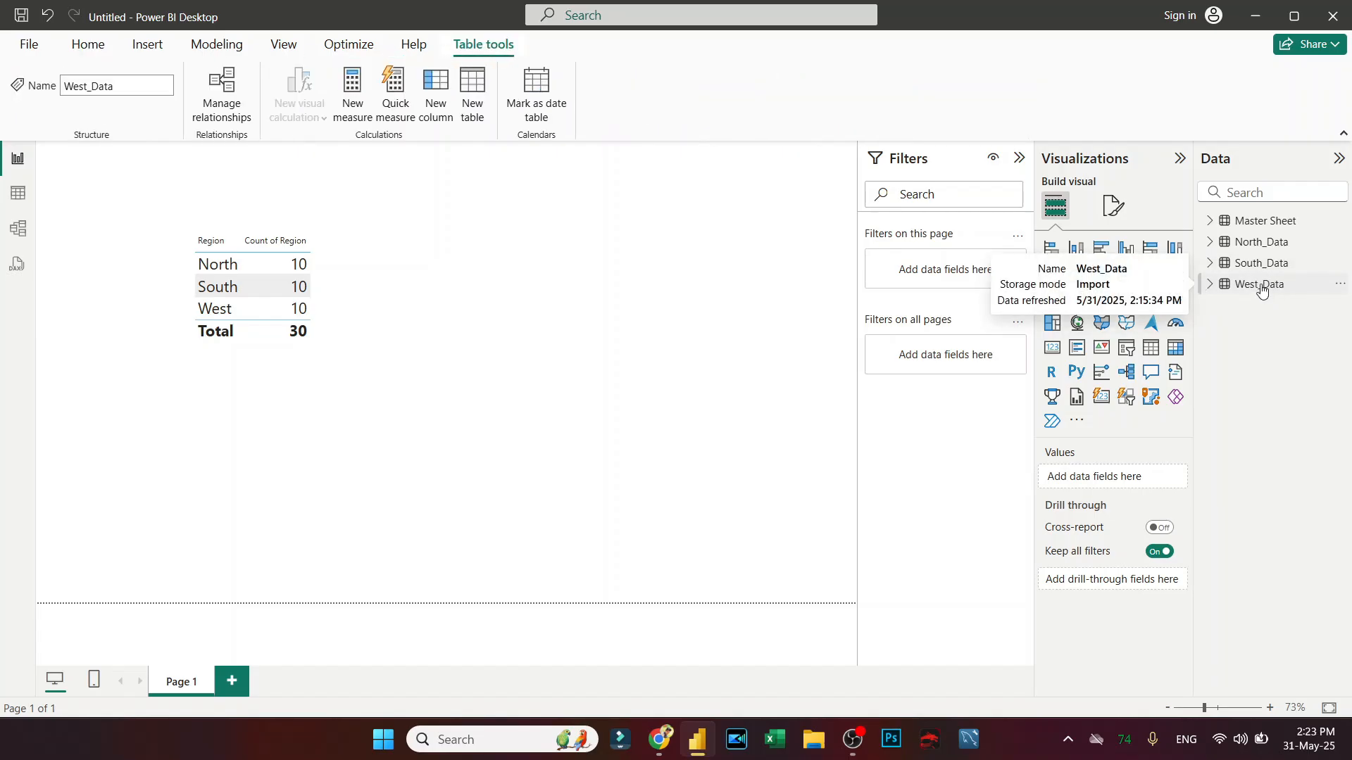
left_click(1258, 266)
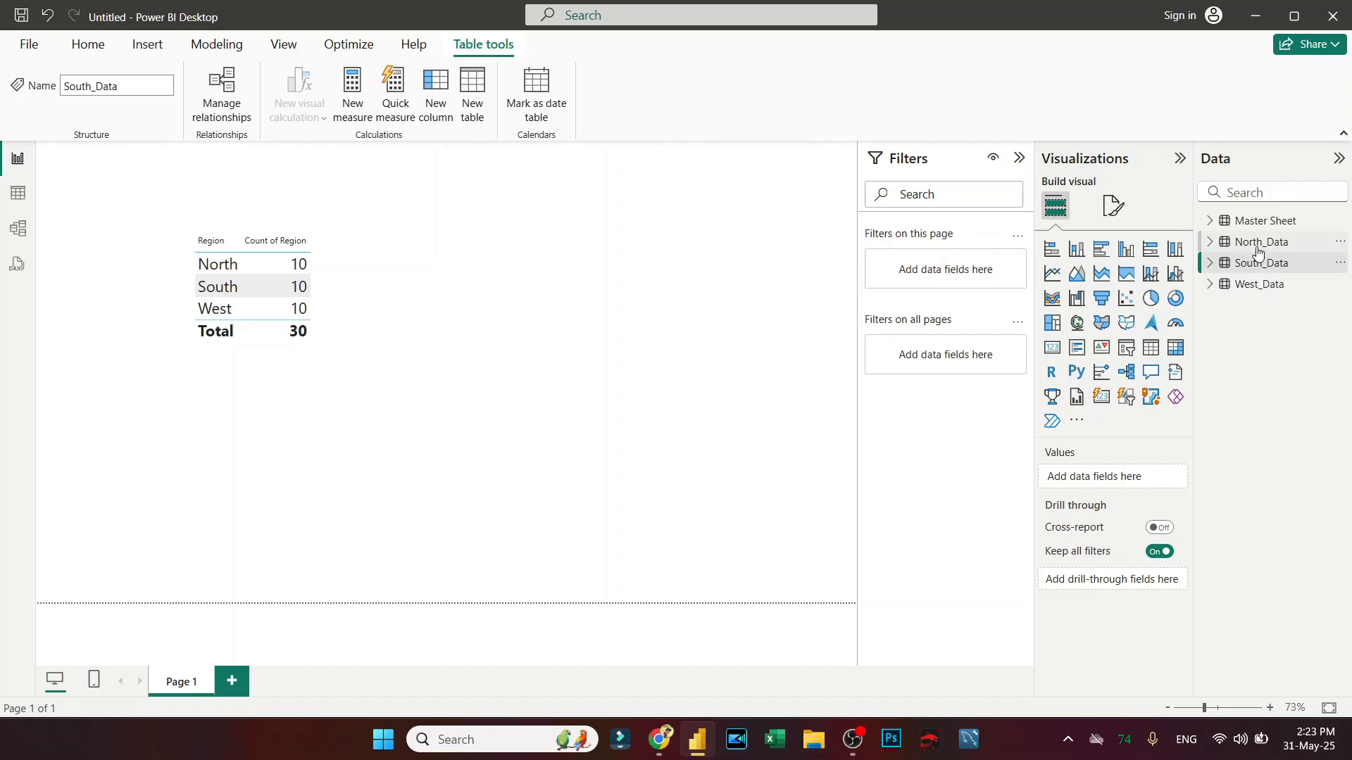
left_click(1246, 246)
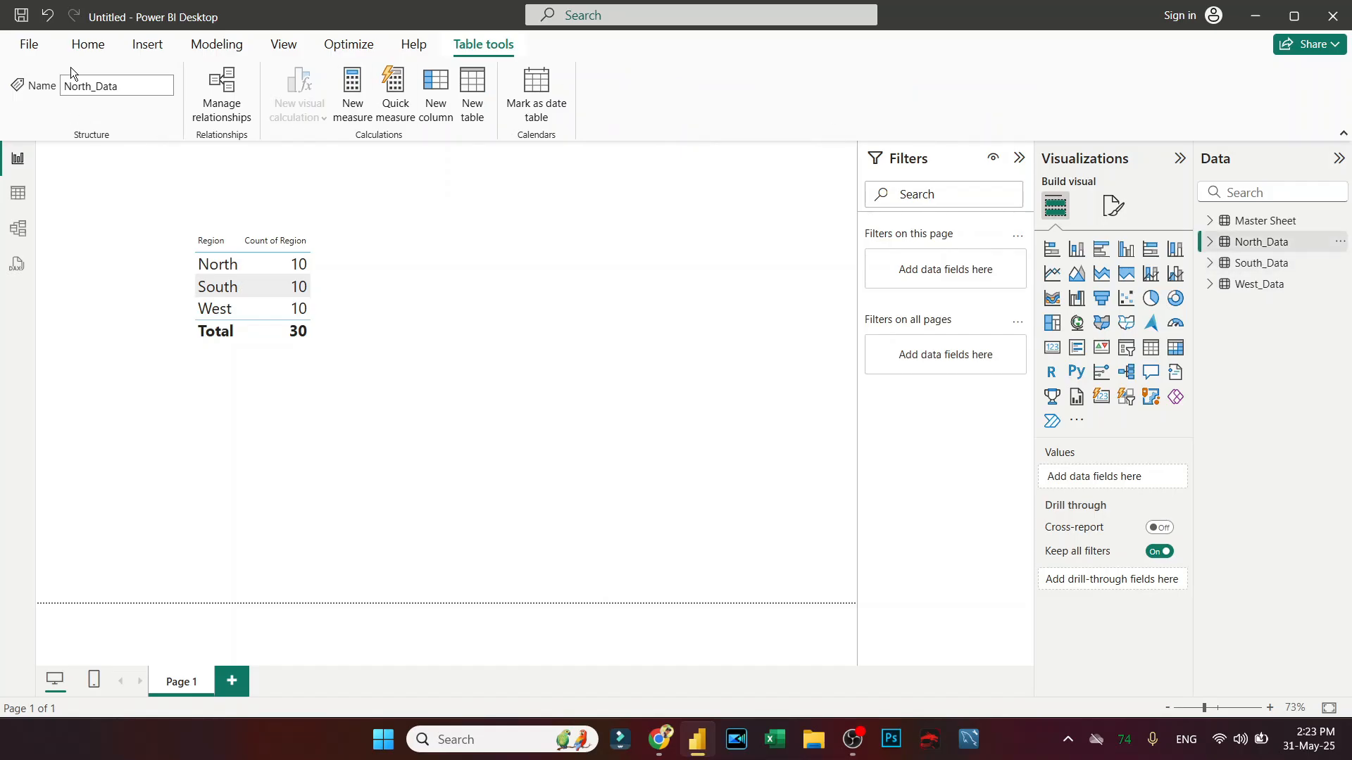
left_click(83, 51)
left_click(532, 102)
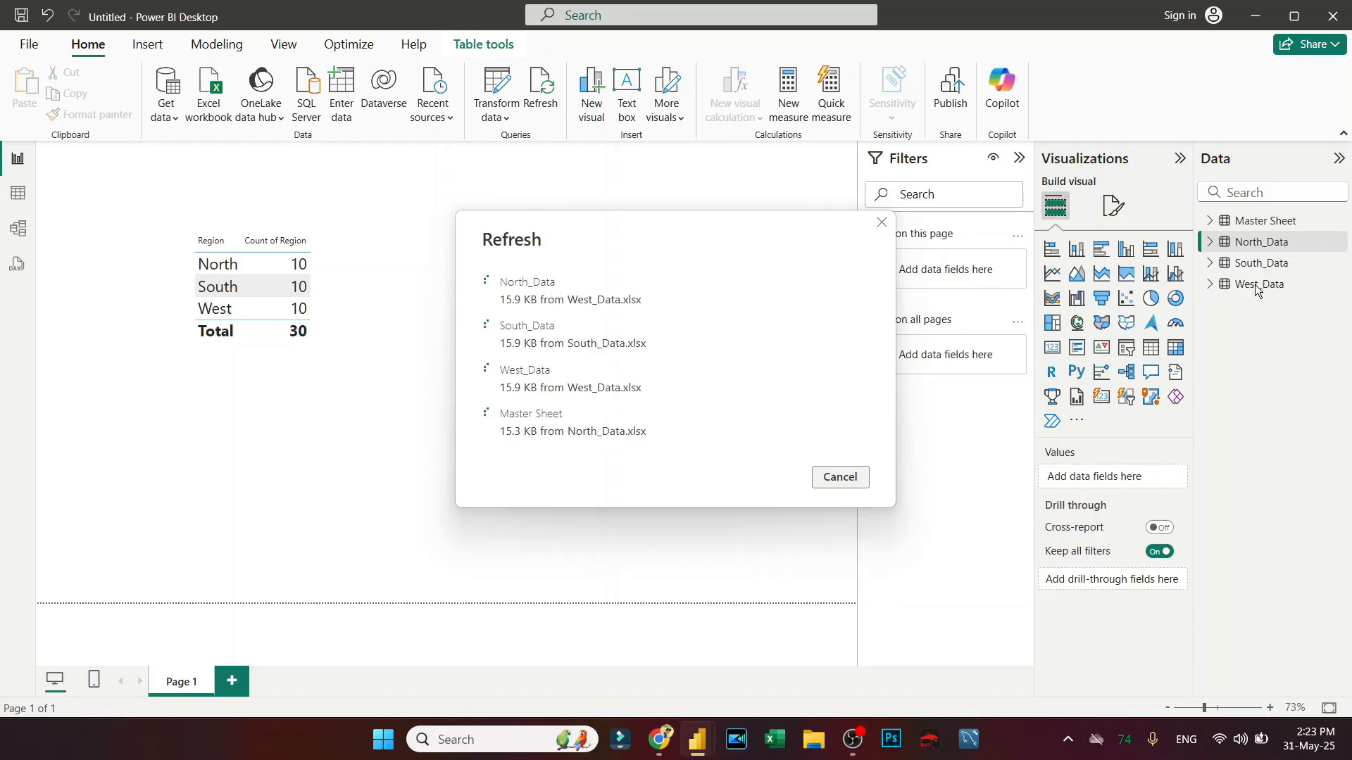
left_click(1259, 221)
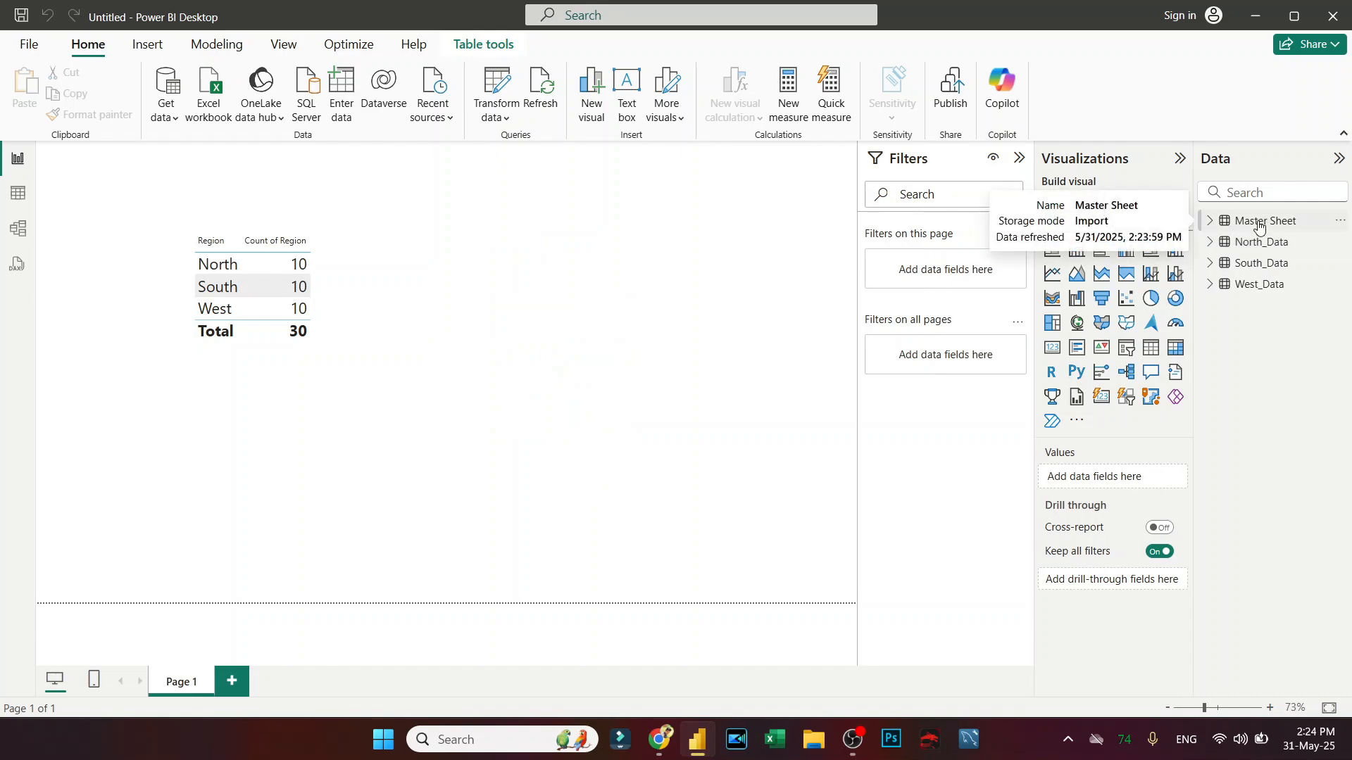